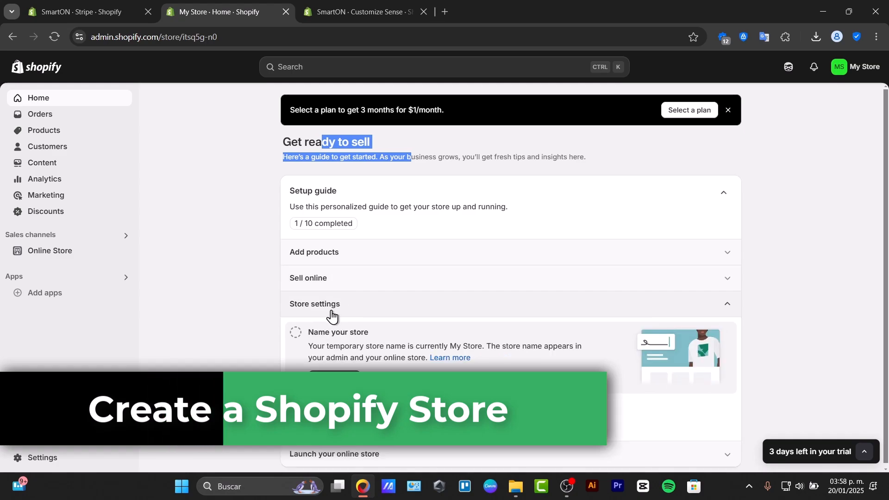
{"action": "left_click", "coordinate": [341, 455]}
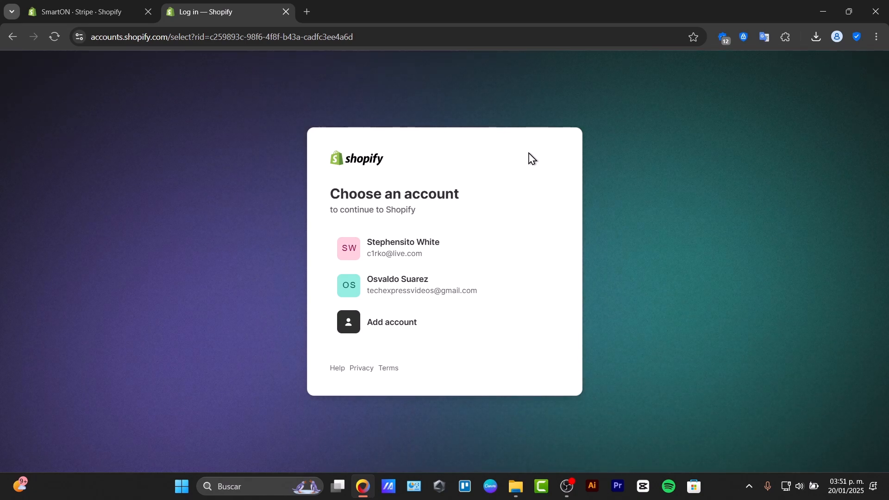
- Sign in to Shopify with the second listed account and postpone the security settings review until next time
{"action": "left_click", "coordinate": [397, 285]}
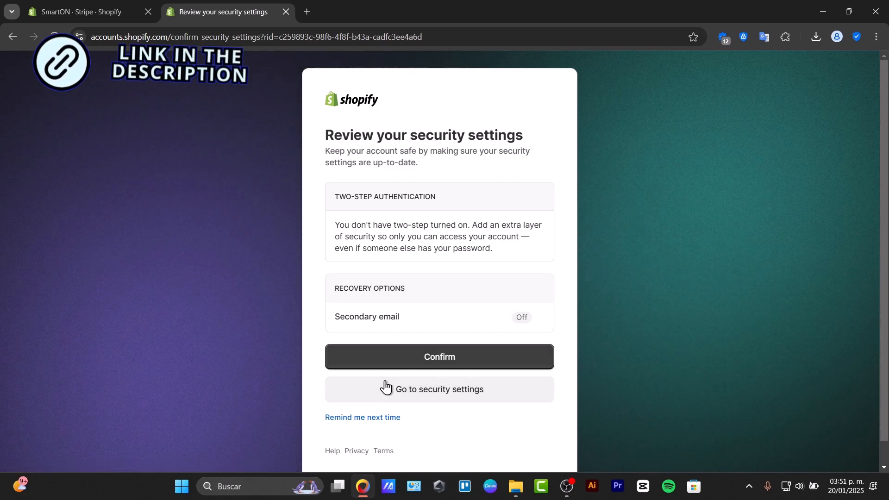
{"action": "left_click", "coordinate": [389, 418]}
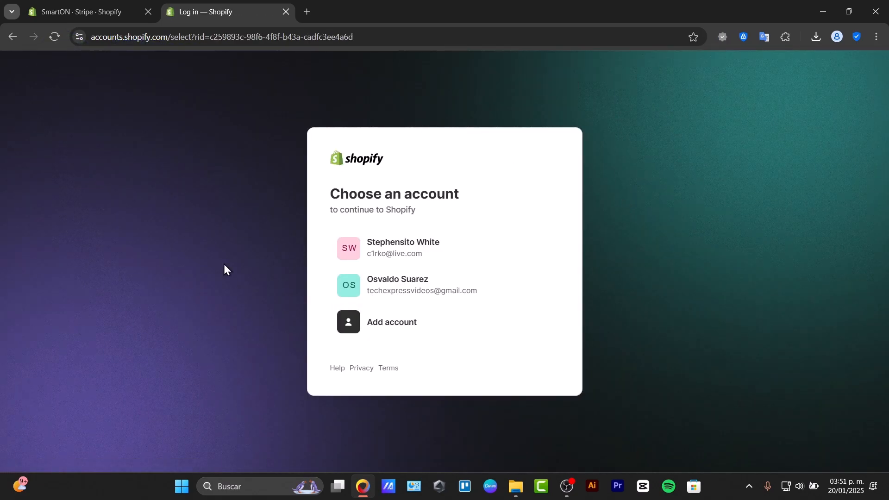
{"action": "left_click", "coordinate": [453, 300]}
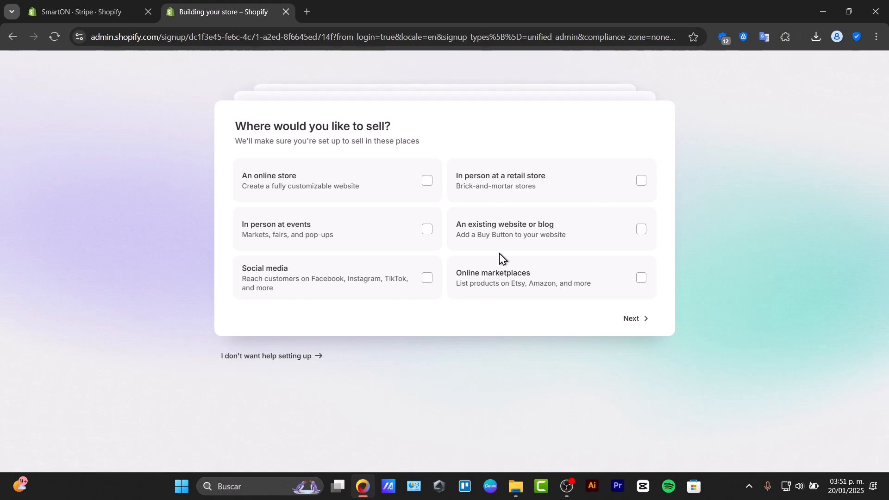
- Answer the setup questions with "An online store" as the selling place and "I'm not selling yet" as the description
{"action": "left_click", "coordinate": [385, 186]}
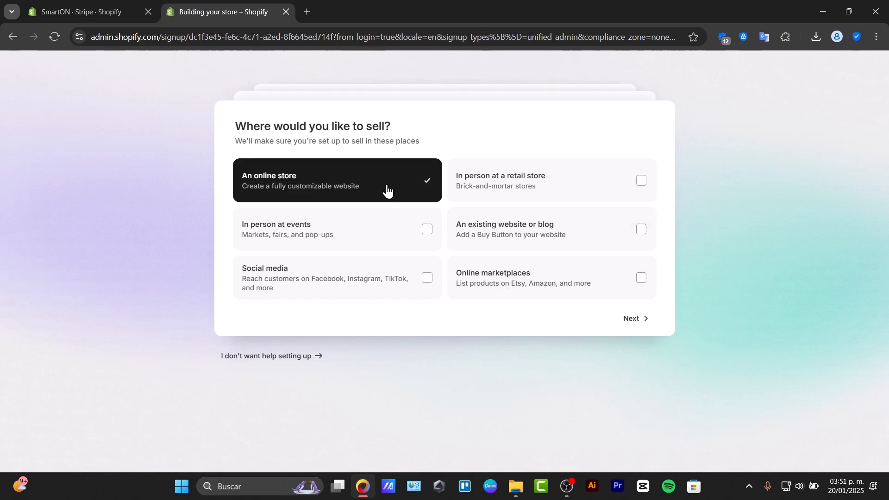
{"action": "left_click", "coordinate": [639, 317]}
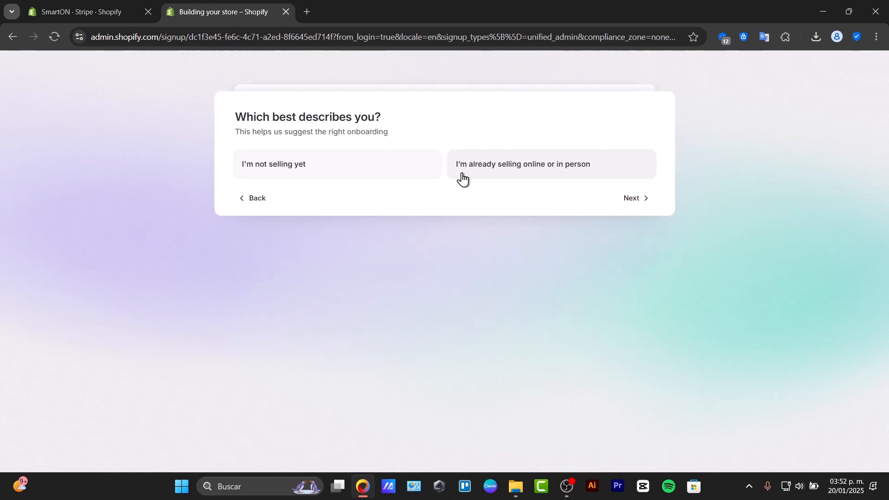
{"action": "left_click", "coordinate": [403, 159]}
{"action": "left_click", "coordinate": [626, 198]}
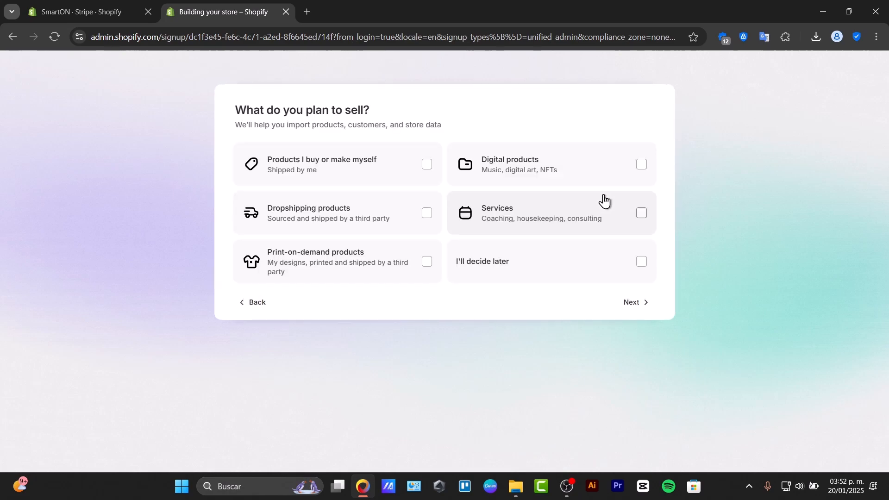
- Choose print-on-demand products and digital products as what to sell, and skip choosing a plan
{"action": "left_click", "coordinate": [361, 166]}
{"action": "left_click", "coordinate": [395, 259]}
{"action": "left_click", "coordinate": [393, 153]}
{"action": "left_click", "coordinate": [533, 166]}
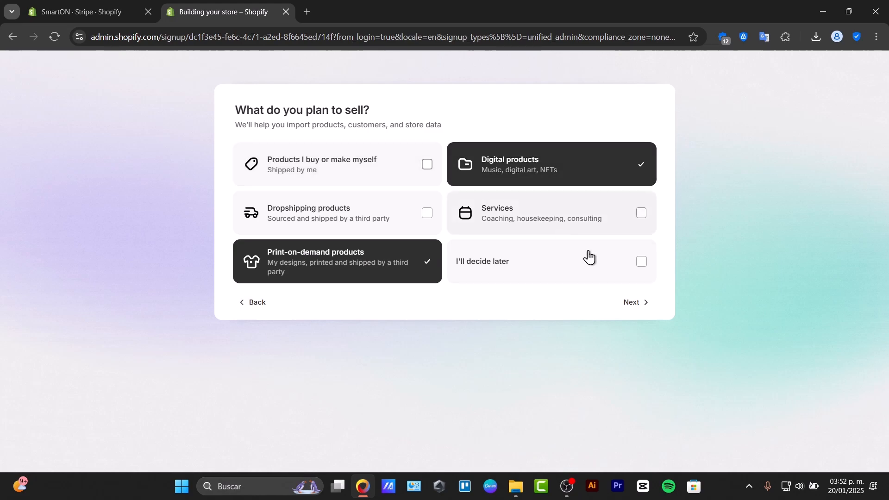
{"action": "left_click", "coordinate": [639, 302]}
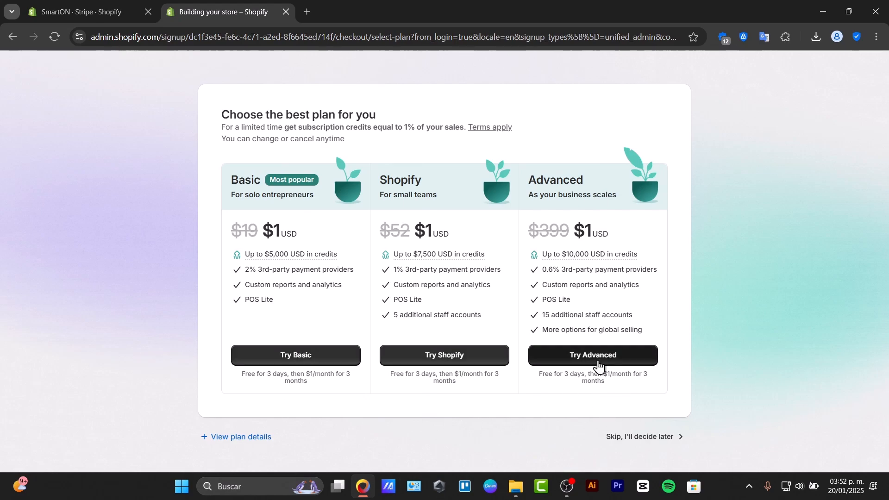
{"action": "left_click", "coordinate": [668, 439]}
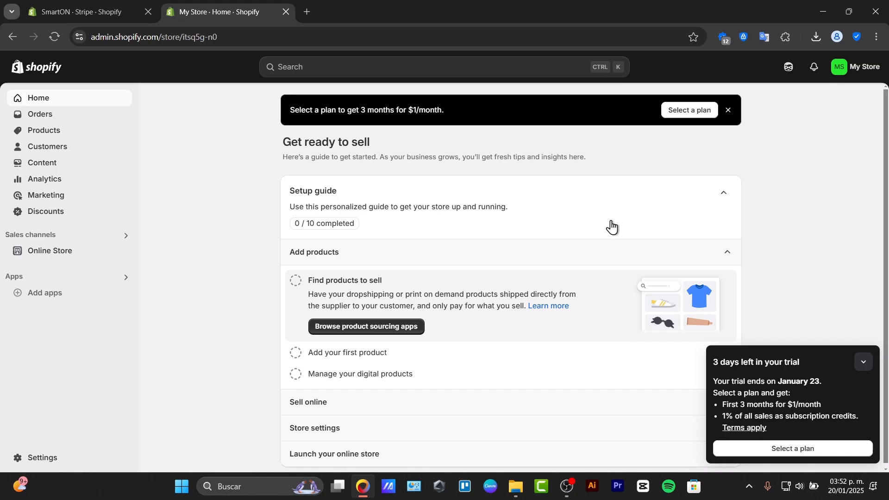
- Open the Online Store themes page and preview the current storefront from header to footer, closing the preview at the end
{"action": "left_click", "coordinate": [41, 252]}
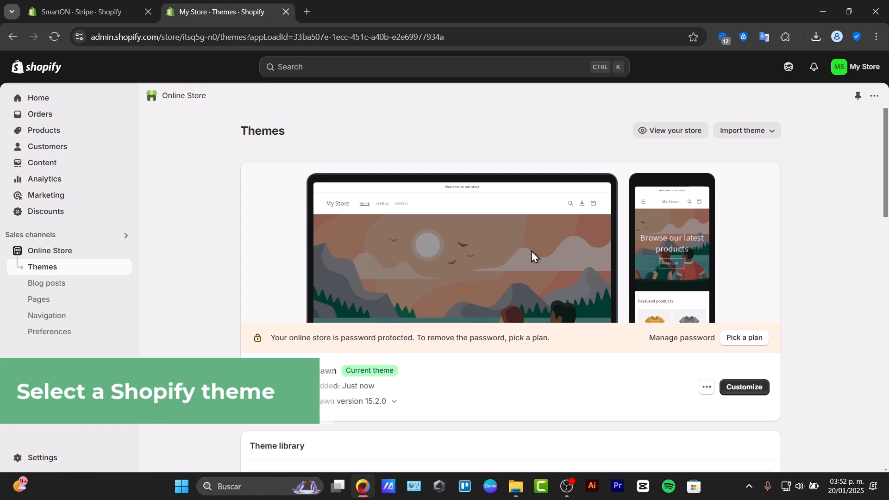
{"action": "left_click", "coordinate": [689, 134]}
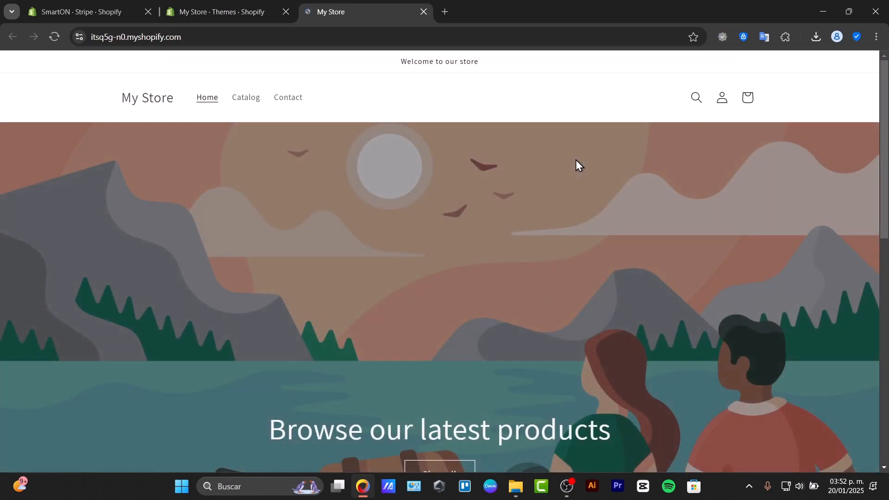
{"action": "scroll", "coordinate": [474, 248], "scroll_direction": "down", "scroll_amount": 10}
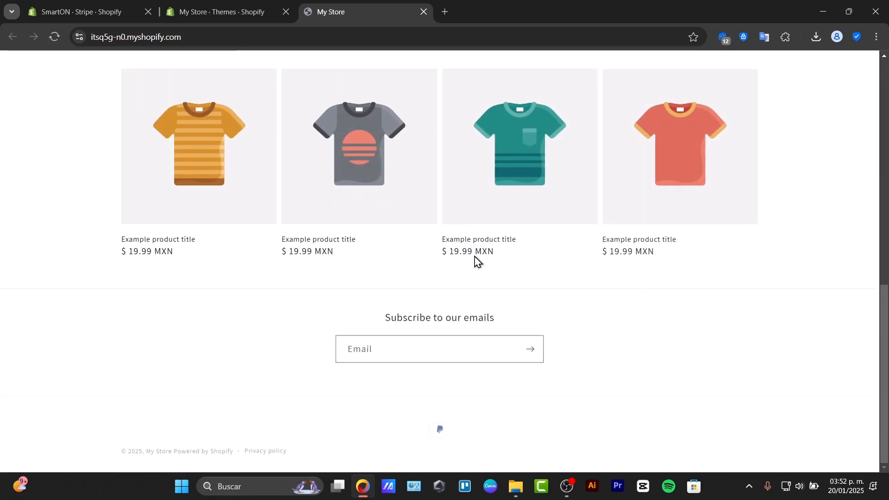
{"action": "scroll", "coordinate": [474, 256], "scroll_direction": "up", "scroll_amount": 10}
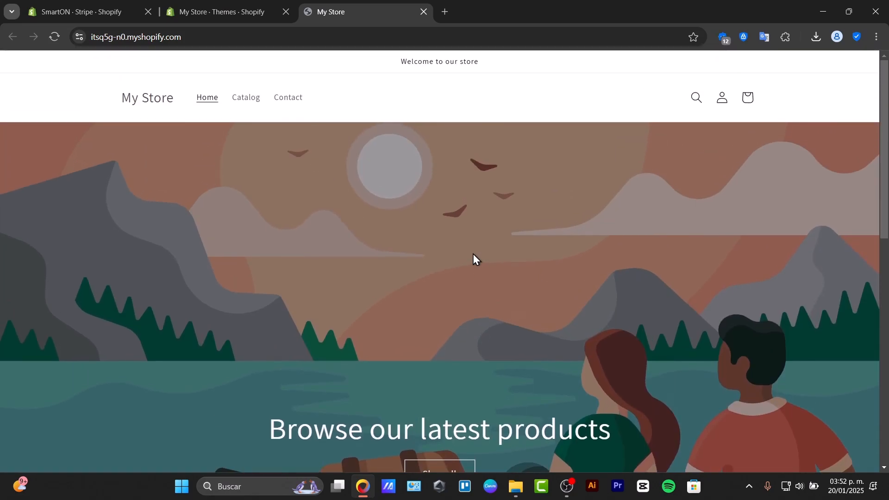
{"action": "scroll", "coordinate": [473, 254], "scroll_direction": "down", "scroll_amount": 5}
{"action": "scroll", "coordinate": [473, 256], "scroll_direction": "down", "scroll_amount": 5}
{"action": "scroll", "coordinate": [473, 257], "scroll_direction": "up", "scroll_amount": 8}
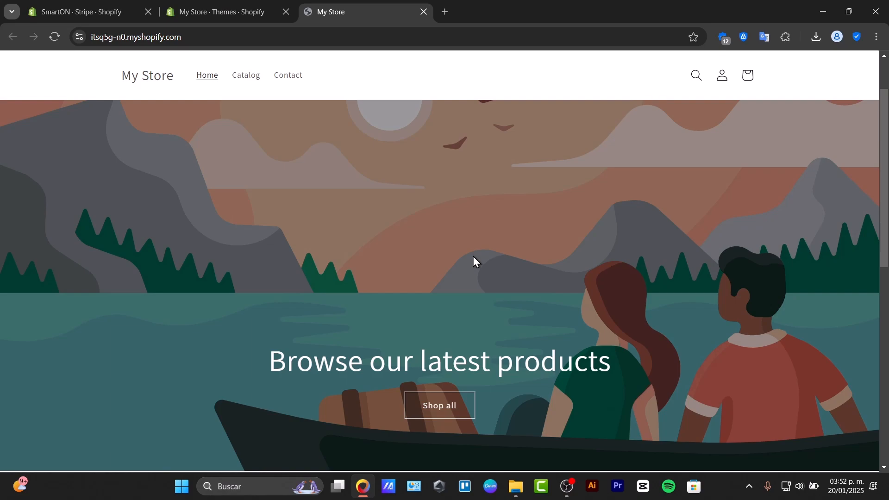
{"action": "left_click", "coordinate": [427, 11]}
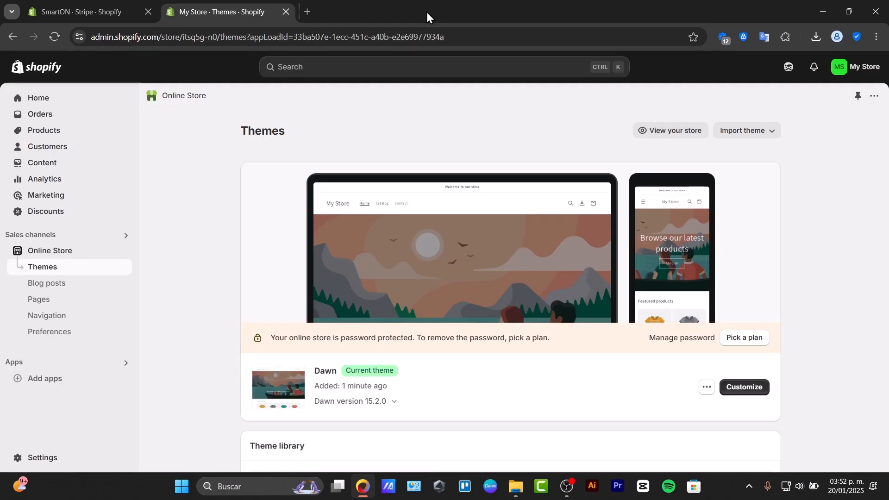
- Browse the theme options and generate themes from the description "modern t shirt clothing store"
{"action": "scroll", "coordinate": [509, 222], "scroll_direction": "down", "scroll_amount": 5}
{"action": "scroll", "coordinate": [509, 250], "scroll_direction": "down", "scroll_amount": 3}
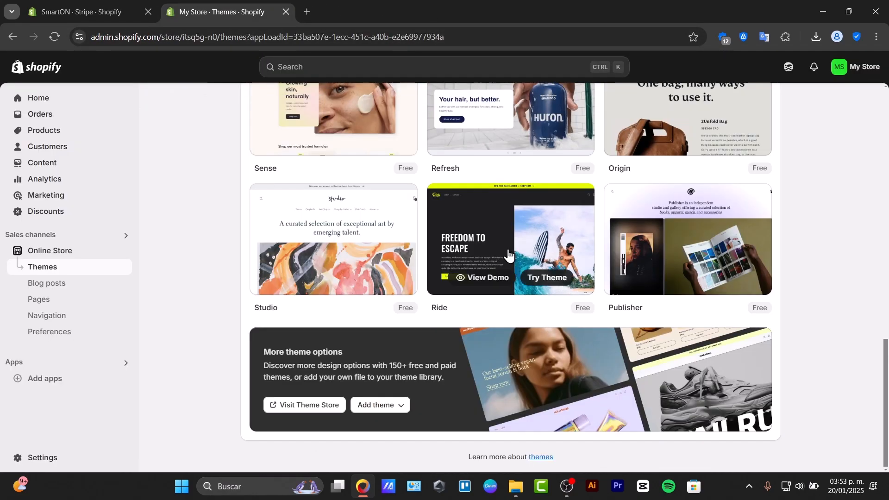
{"action": "scroll", "coordinate": [730, 301], "scroll_direction": "up", "scroll_amount": 5}
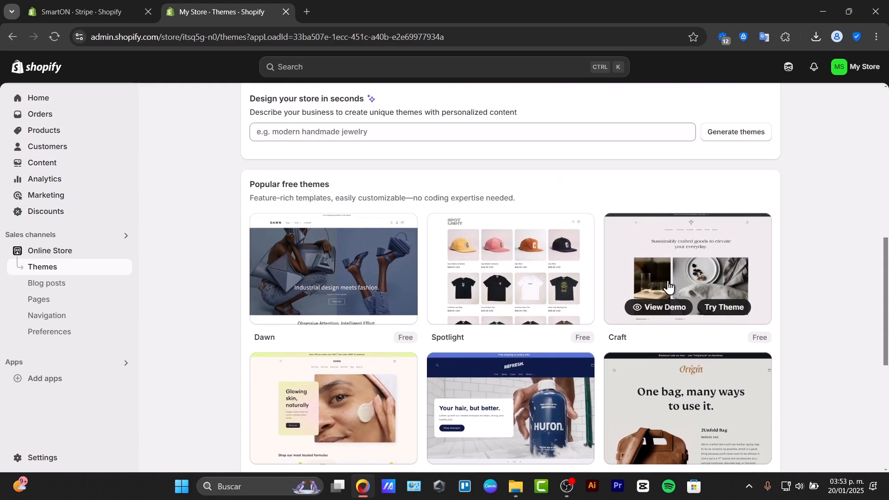
{"action": "scroll", "coordinate": [599, 269], "scroll_direction": "up", "scroll_amount": 3}
{"action": "left_click_drag", "start_coordinate": [281, 338], "coordinate": [362, 332]}
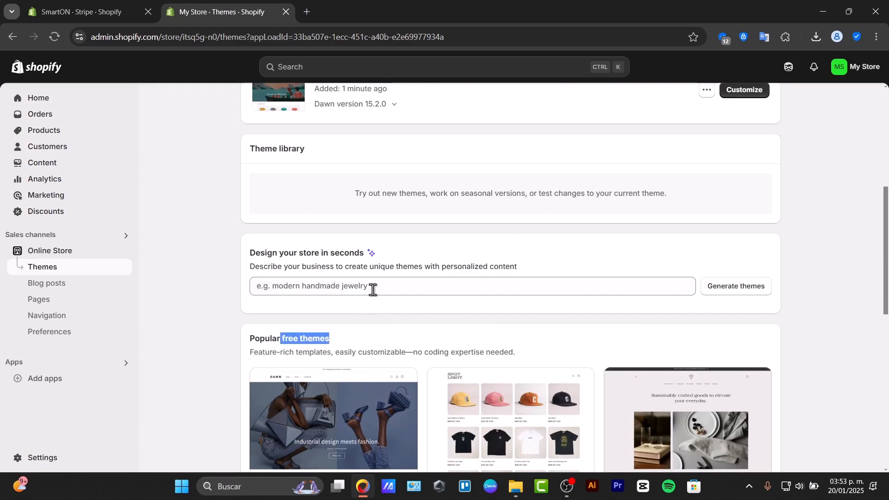
{"action": "left_click_drag", "start_coordinate": [284, 253], "coordinate": [406, 251]}
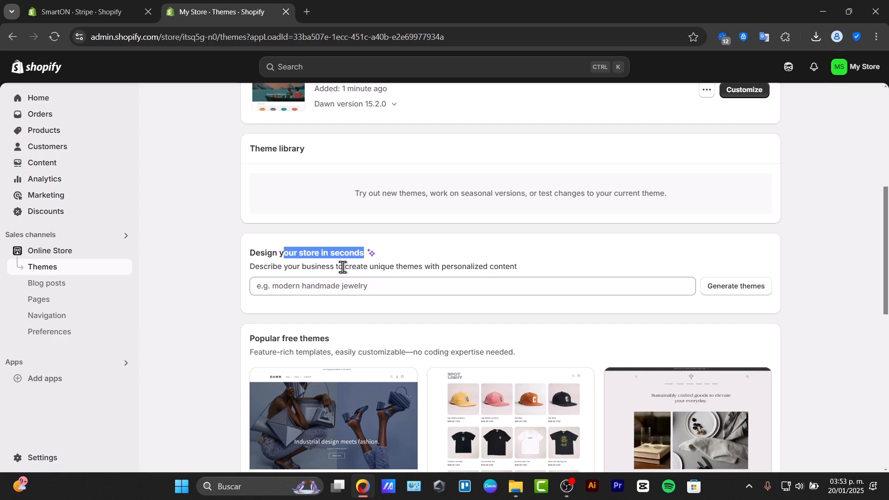
{"action": "left_click", "coordinate": [325, 288]}
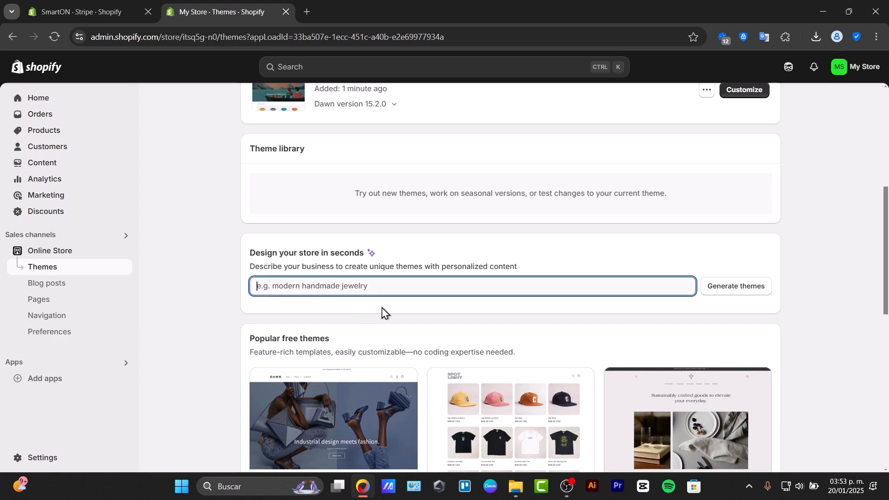
{"action": "type", "text": "modern"}
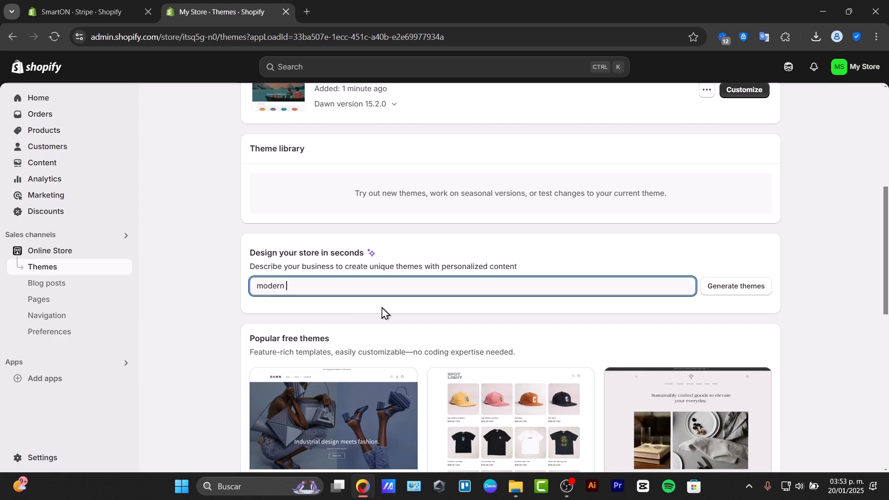
{"action": "type", "text": " clothing store"}
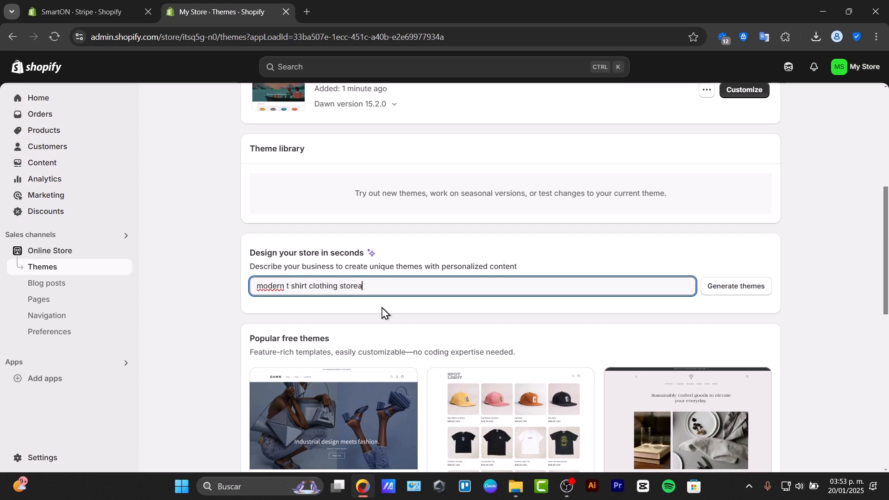
{"action": "left_click", "coordinate": [736, 289]}
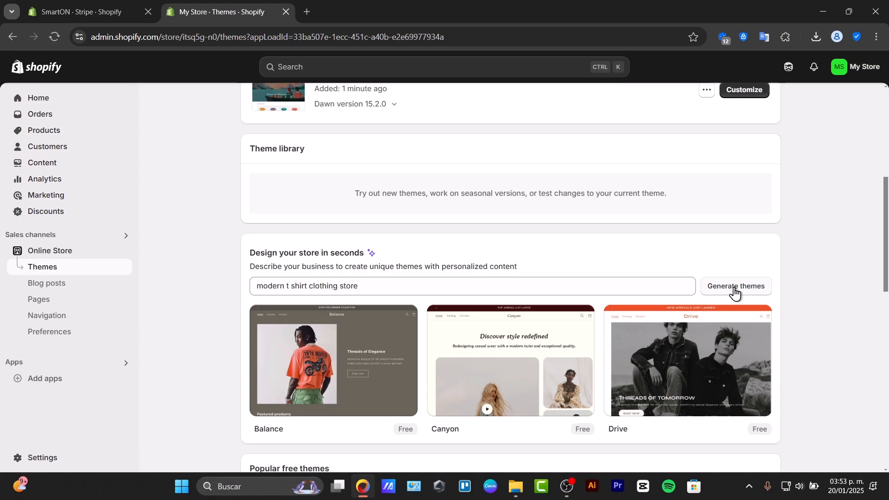
- Apply the generated Balance theme as the store's current theme
{"action": "mouse_move", "coordinate": [469, 310]}
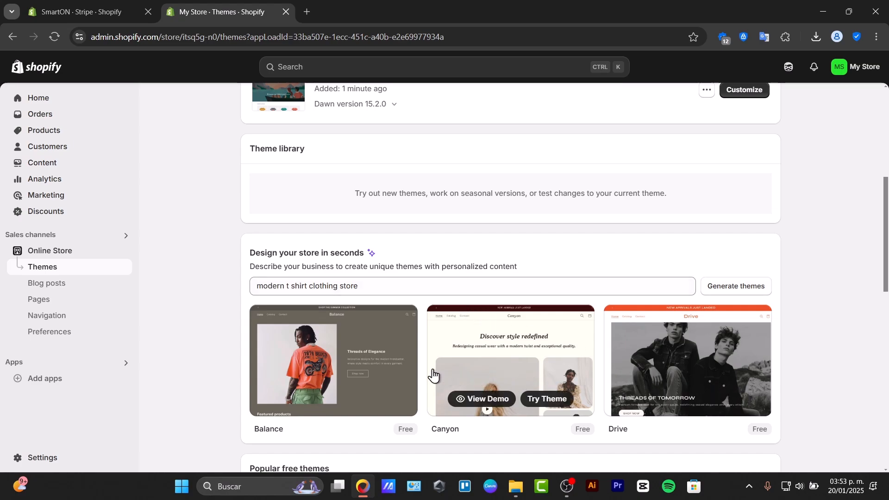
{"action": "mouse_move", "coordinate": [349, 375]}
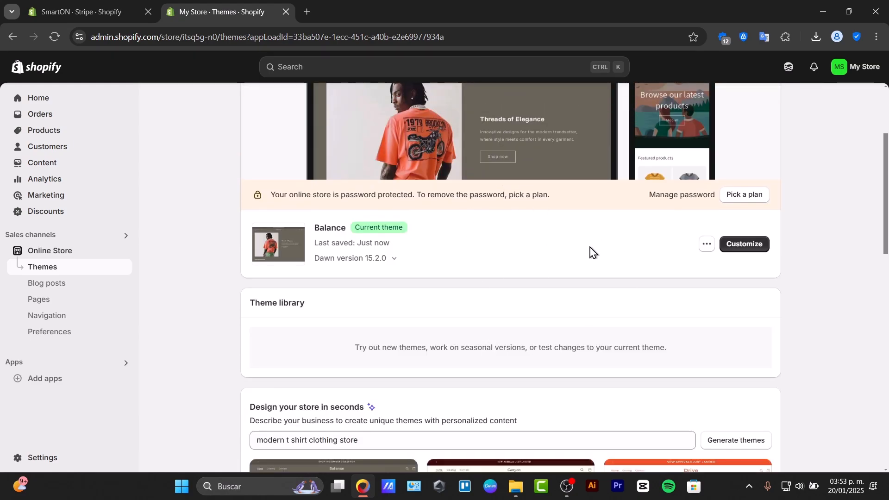
{"action": "scroll", "coordinate": [604, 269], "scroll_direction": "up", "scroll_amount": 3}
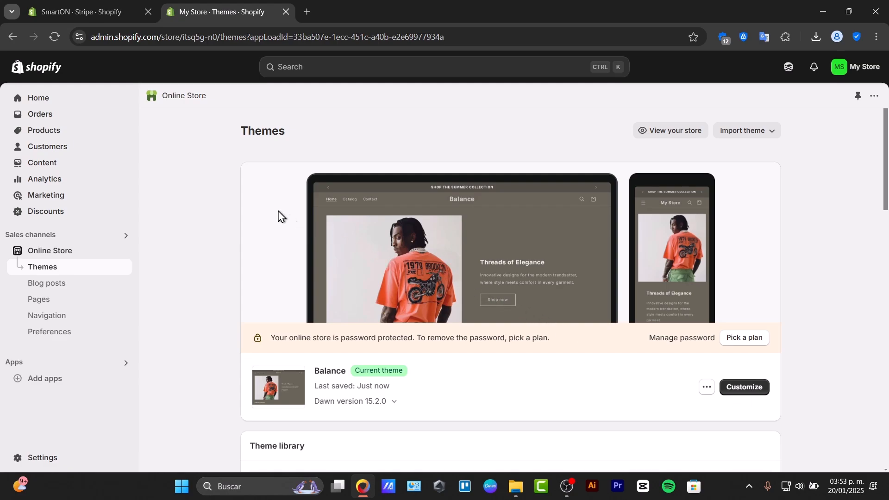
- Open a new product form and review its title, description, media, category, pricing, inventory and shipping sections
{"action": "left_click", "coordinate": [69, 131]}
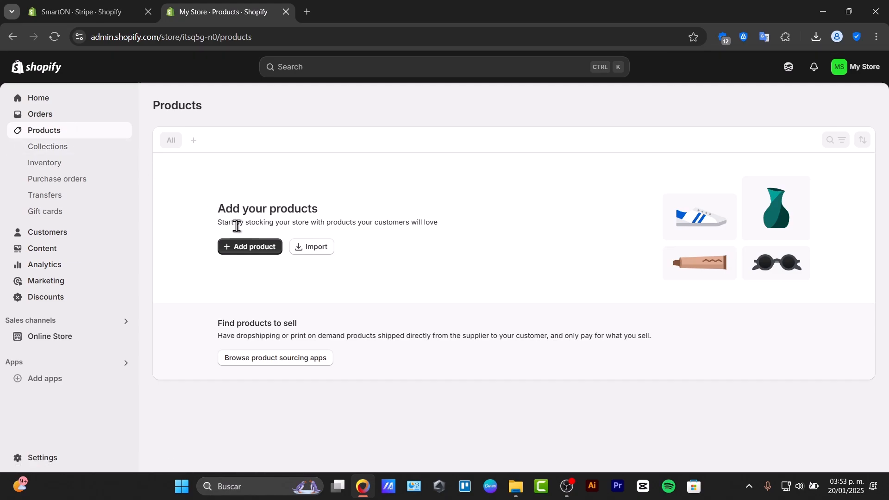
{"action": "left_click", "coordinate": [256, 250]}
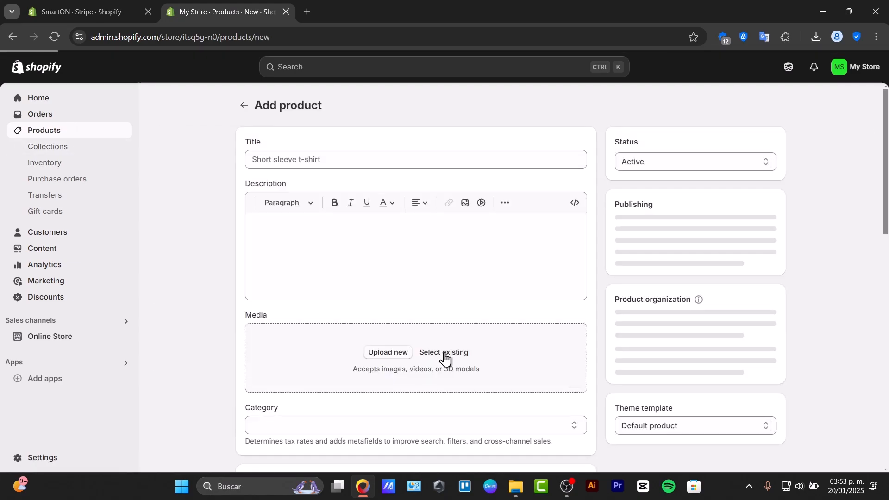
{"action": "left_click", "coordinate": [457, 158]}
{"action": "left_click", "coordinate": [469, 253]}
{"action": "scroll", "coordinate": [463, 252], "scroll_direction": "down", "scroll_amount": 3}
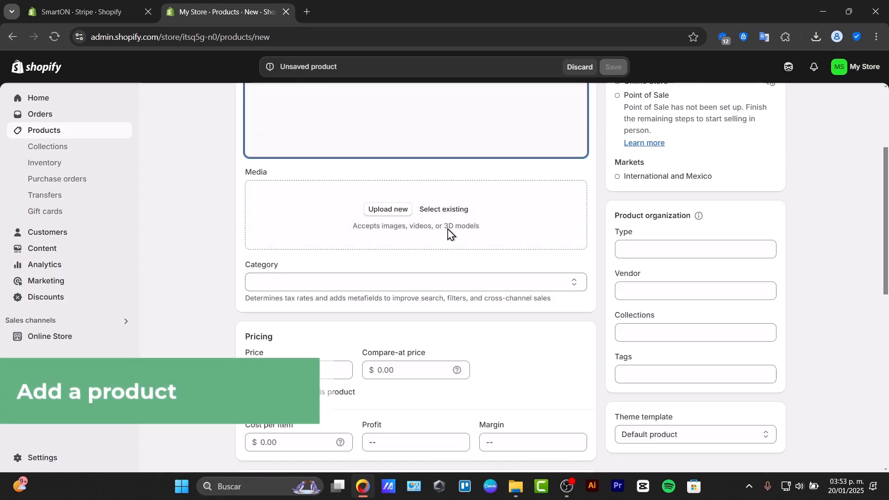
{"action": "scroll", "coordinate": [431, 273], "scroll_direction": "down", "scroll_amount": 3}
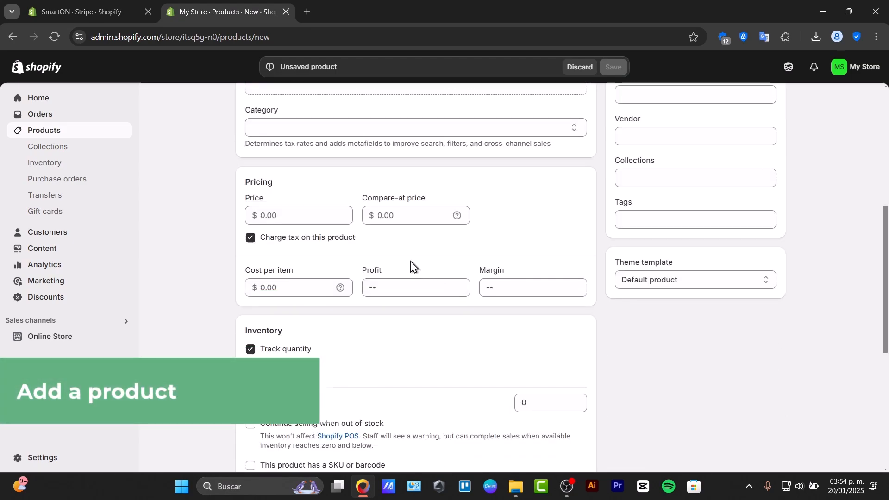
{"action": "scroll", "coordinate": [315, 307], "scroll_direction": "down", "scroll_amount": 6}
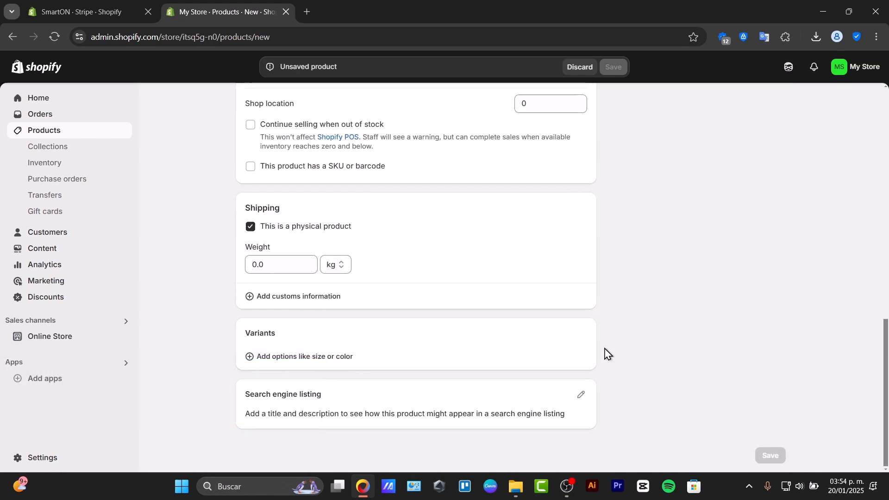
- Add two blank option entries to the new product's variants and return to the start of the form
{"action": "left_click", "coordinate": [326, 357]}
{"action": "scroll", "coordinate": [333, 359], "scroll_direction": "down", "scroll_amount": 3}
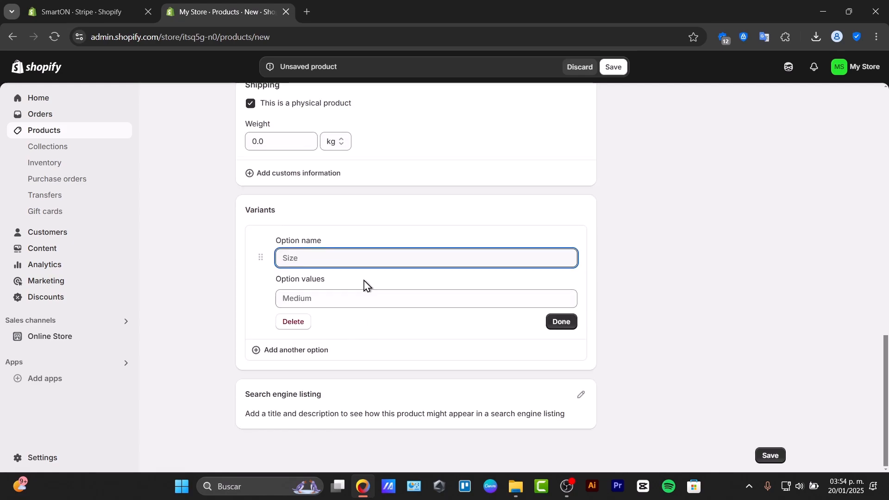
{"action": "left_click", "coordinate": [331, 351]}
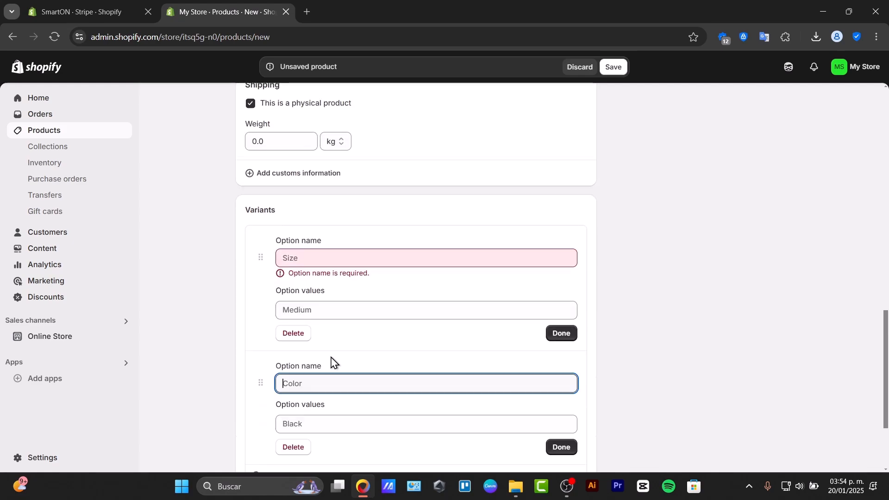
{"action": "scroll", "coordinate": [428, 361], "scroll_direction": "down", "scroll_amount": 3}
{"action": "scroll", "coordinate": [423, 364], "scroll_direction": "up", "scroll_amount": 15}
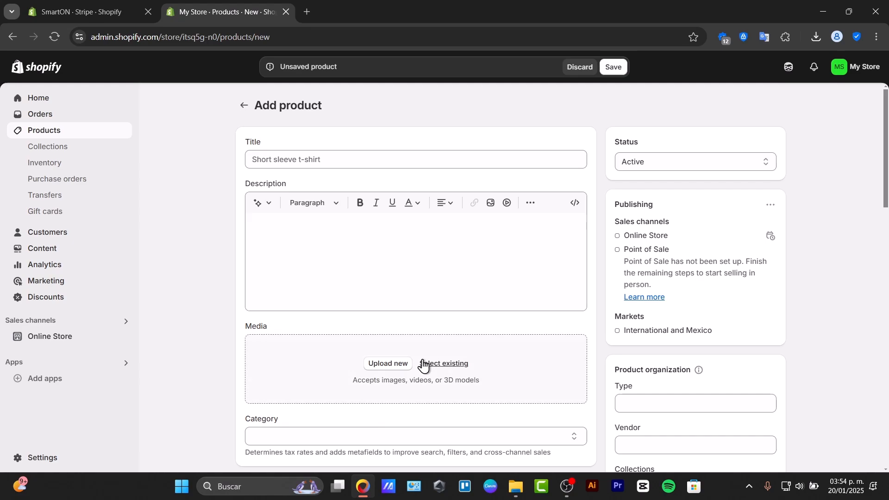
- Review the blank product form down to its variants and search engine listing, and leave it unsaved for the products list
{"action": "left_click", "coordinate": [242, 107]}
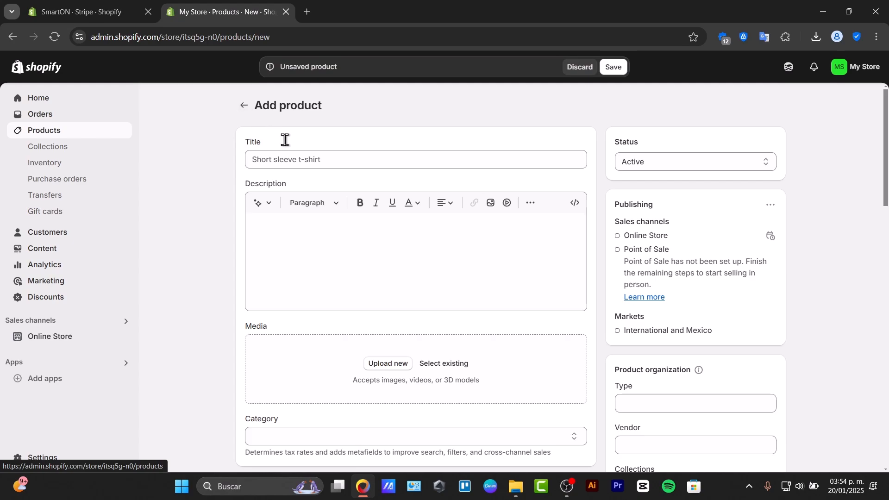
{"action": "scroll", "coordinate": [286, 142], "scroll_direction": "down", "scroll_amount": 5}
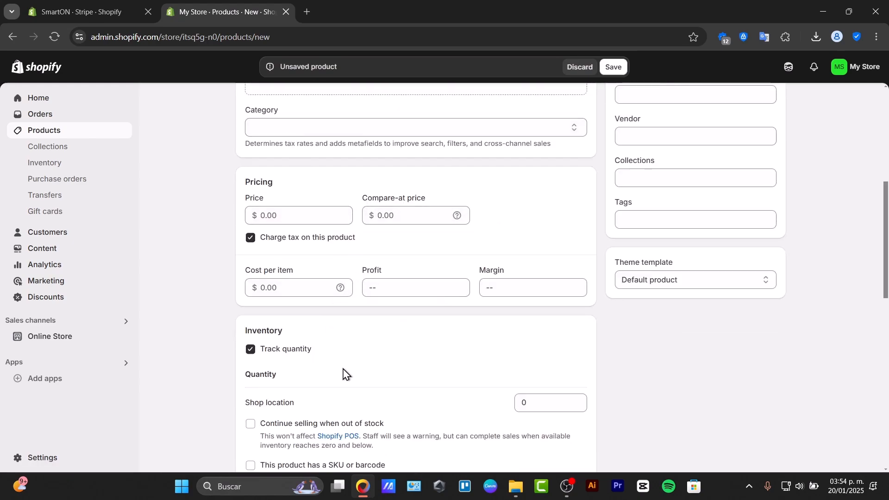
{"action": "scroll", "coordinate": [343, 373], "scroll_direction": "down", "scroll_amount": 3}
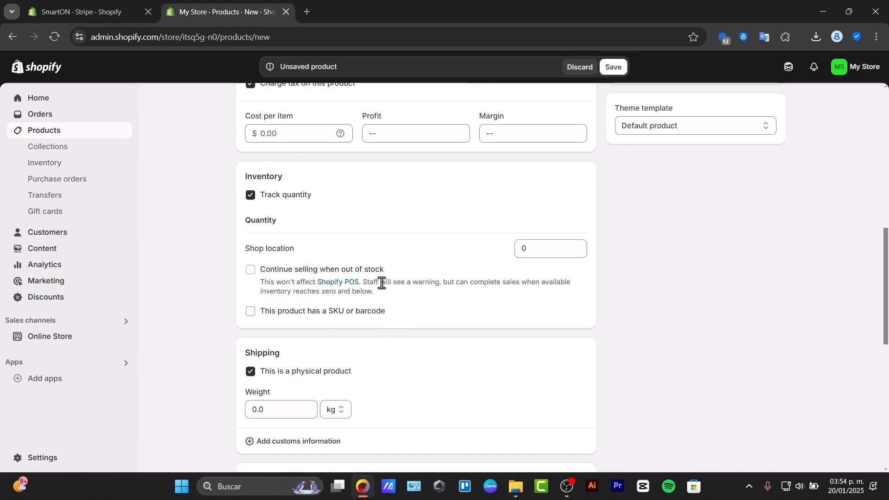
{"action": "scroll", "coordinate": [401, 376], "scroll_direction": "down", "scroll_amount": 3}
{"action": "scroll", "coordinate": [452, 333], "scroll_direction": "down", "scroll_amount": 5}
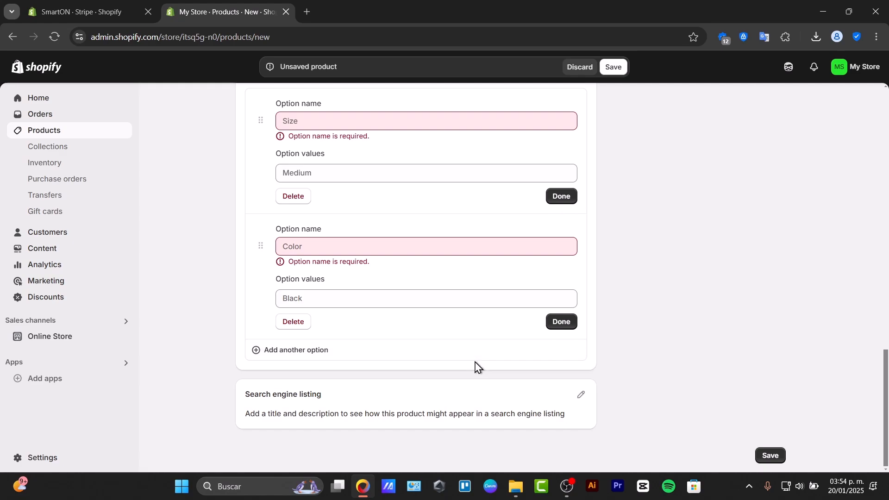
{"action": "scroll", "coordinate": [478, 366], "scroll_direction": "up", "scroll_amount": 15}
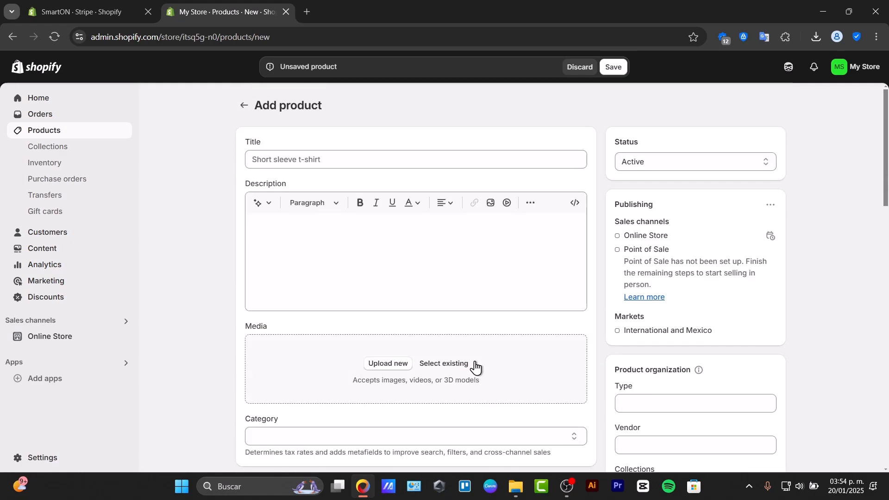
{"action": "left_click", "coordinate": [51, 134]}
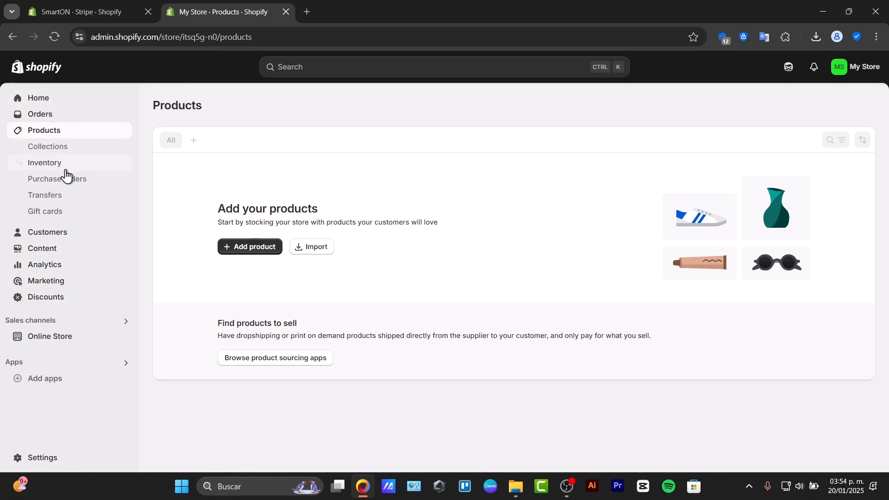
- Open the store settings and look through the general, plan and payments pages
{"action": "left_click", "coordinate": [55, 459]}
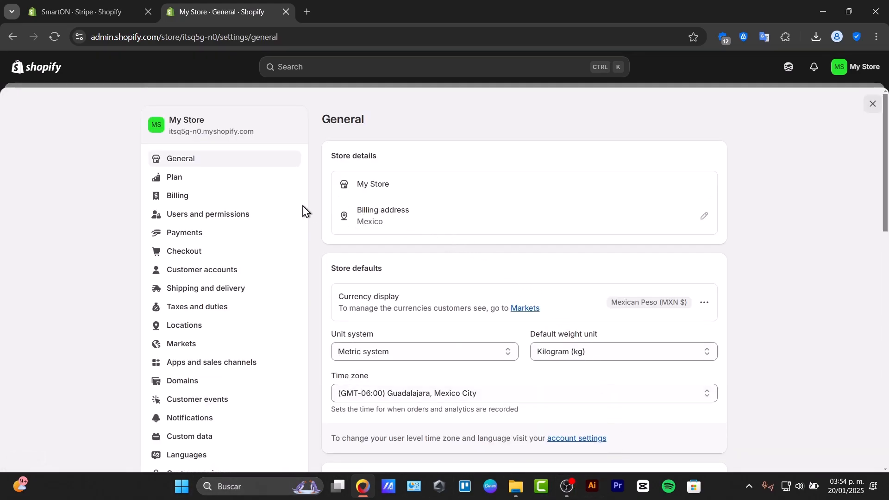
{"action": "left_click", "coordinate": [198, 176]}
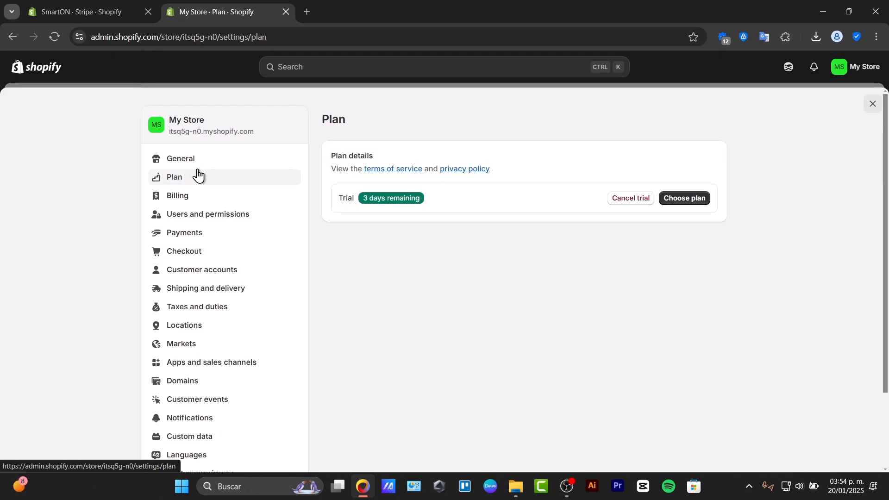
{"action": "left_click", "coordinate": [220, 242]}
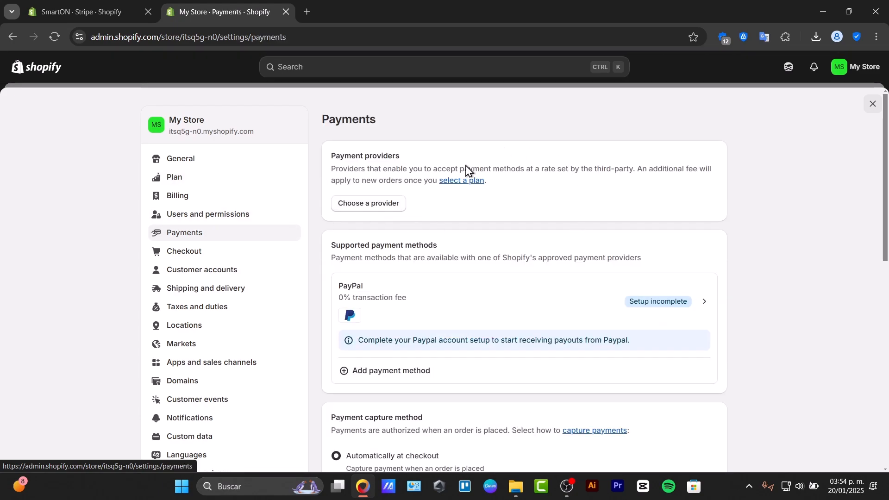
{"action": "left_click_drag", "start_coordinate": [350, 160], "coordinate": [330, 157]}
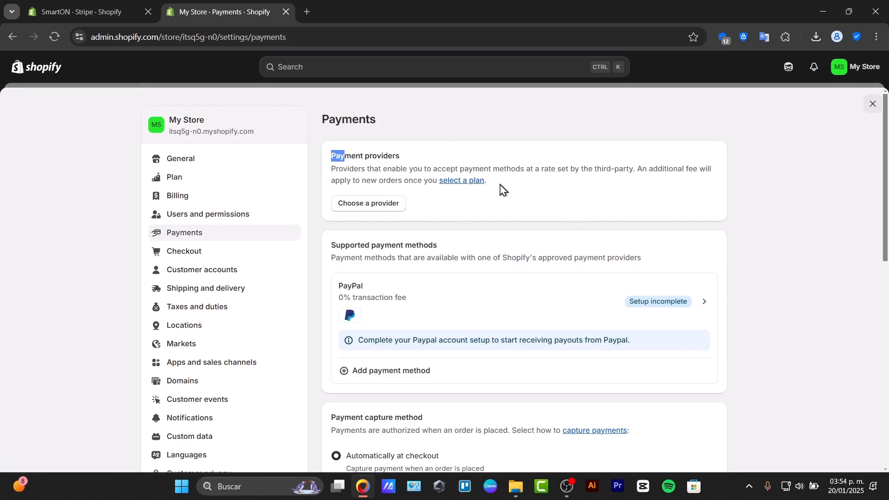
- Browse the full list of third-party payment providers available to the store
{"action": "left_click", "coordinate": [385, 205]}
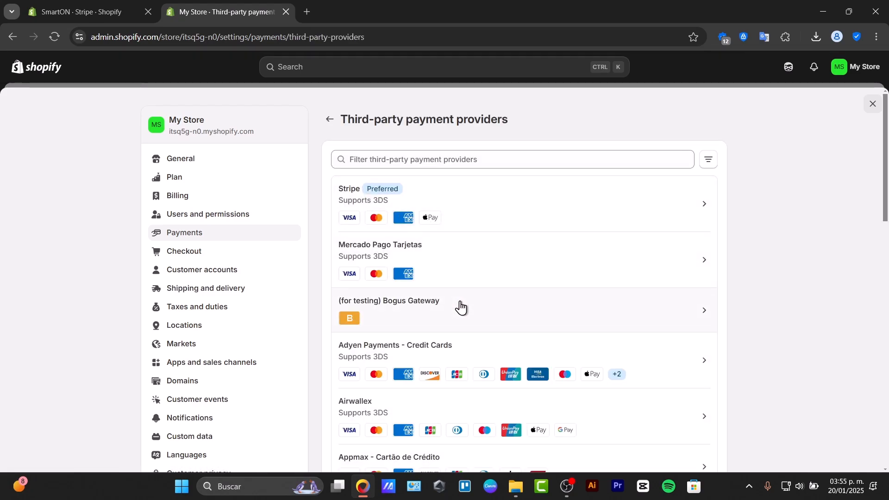
{"action": "scroll", "coordinate": [461, 306], "scroll_direction": "down", "scroll_amount": 3}
{"action": "scroll", "coordinate": [460, 308], "scroll_direction": "down", "scroll_amount": 10}
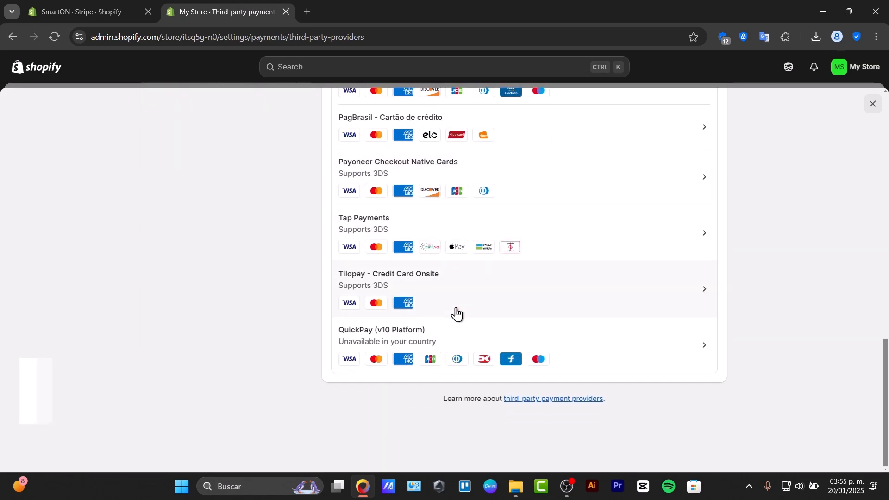
{"action": "scroll", "coordinate": [456, 310], "scroll_direction": "up", "scroll_amount": 15}
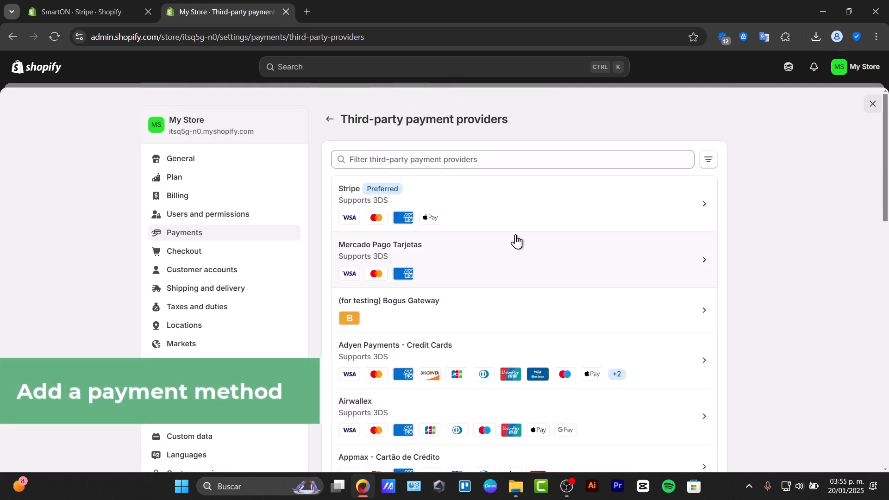
- View the Mercado Pago Tarjetas provider's app installation request and return to the store's home page without installing it
{"action": "left_click", "coordinate": [514, 206]}
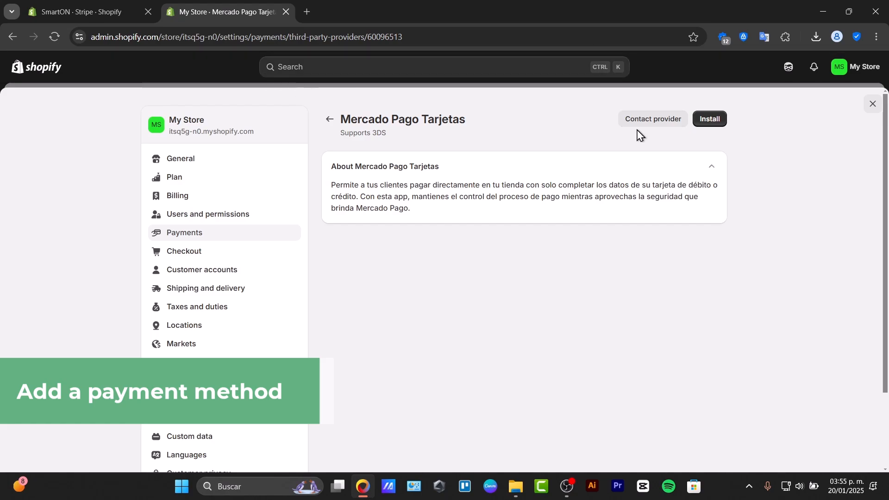
{"action": "left_click", "coordinate": [707, 122]}
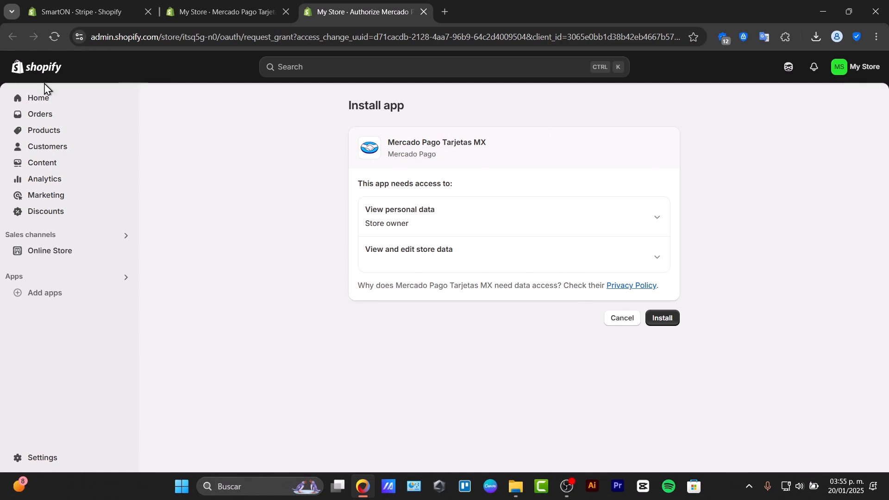
{"action": "left_click", "coordinate": [47, 102]}
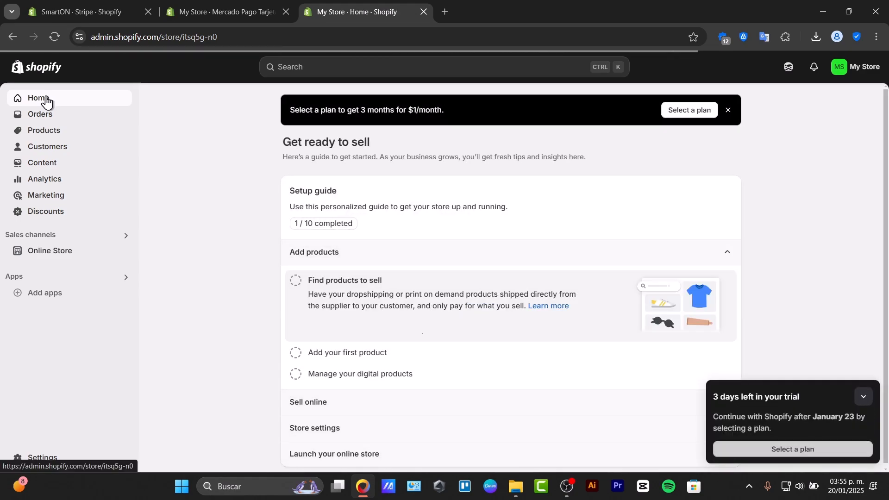
{"action": "mouse_move", "coordinate": [374, 486]}
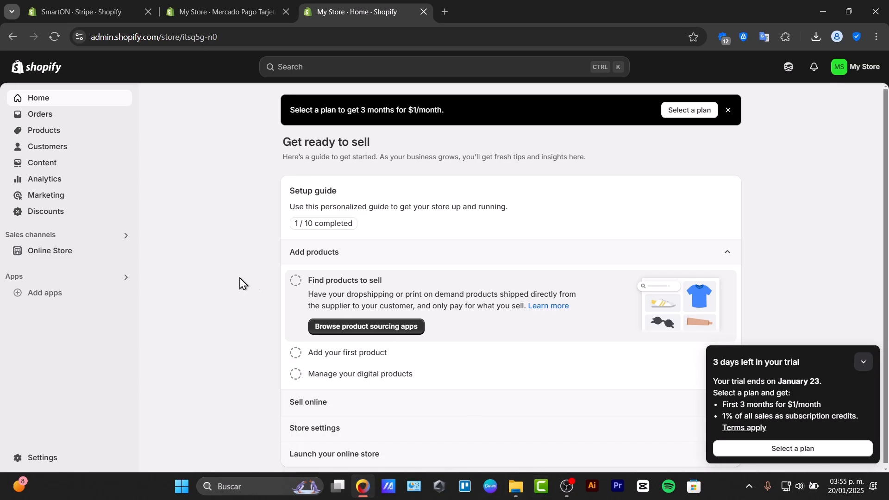
- Open the online store's themes and view the password protection settings
{"action": "left_click", "coordinate": [54, 252]}
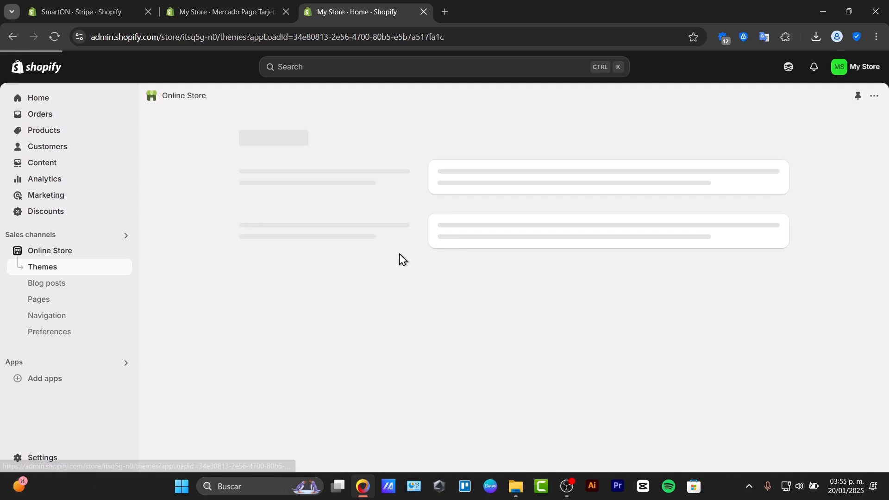
{"action": "left_click_drag", "start_coordinate": [354, 340], "coordinate": [695, 360]}
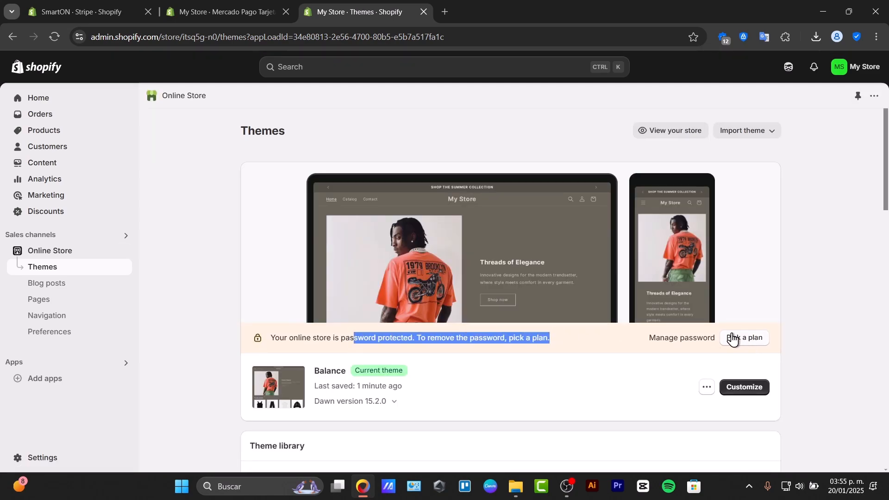
{"action": "left_click", "coordinate": [668, 343]}
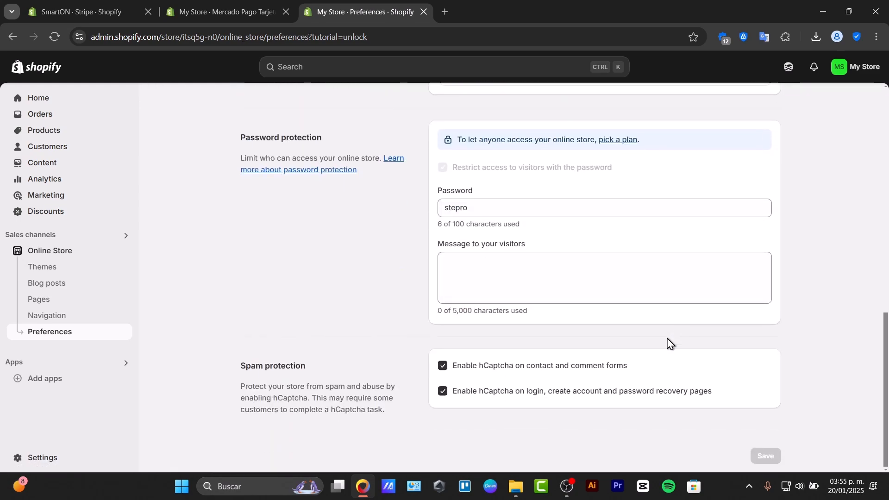
- Switch to the SmartON store and open its live storefront
{"action": "left_click", "coordinate": [863, 70]}
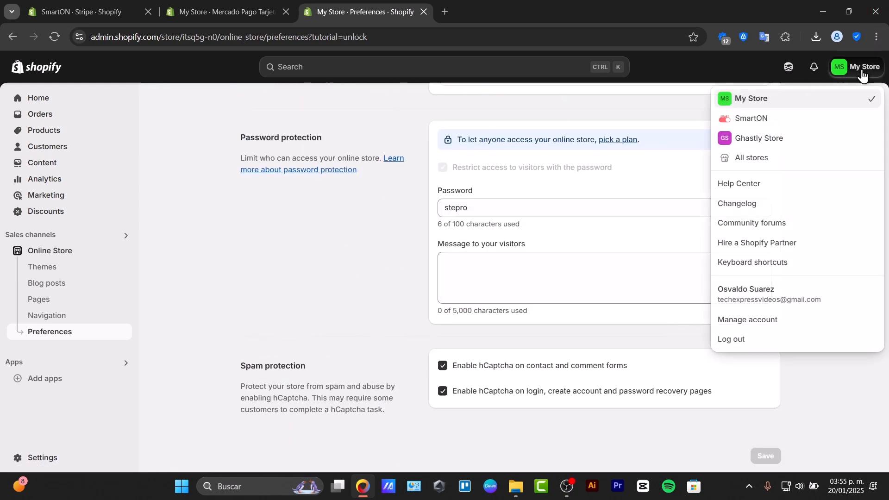
{"action": "left_click", "coordinate": [817, 116]}
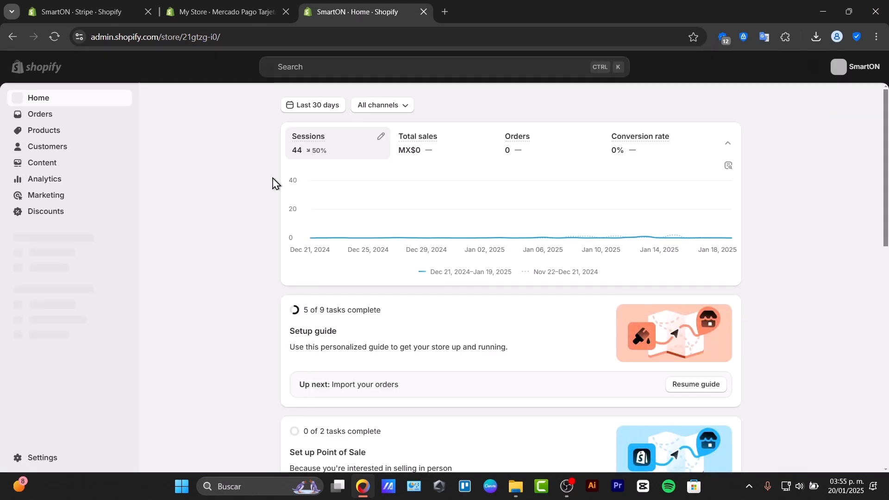
{"action": "left_click", "coordinate": [123, 267]}
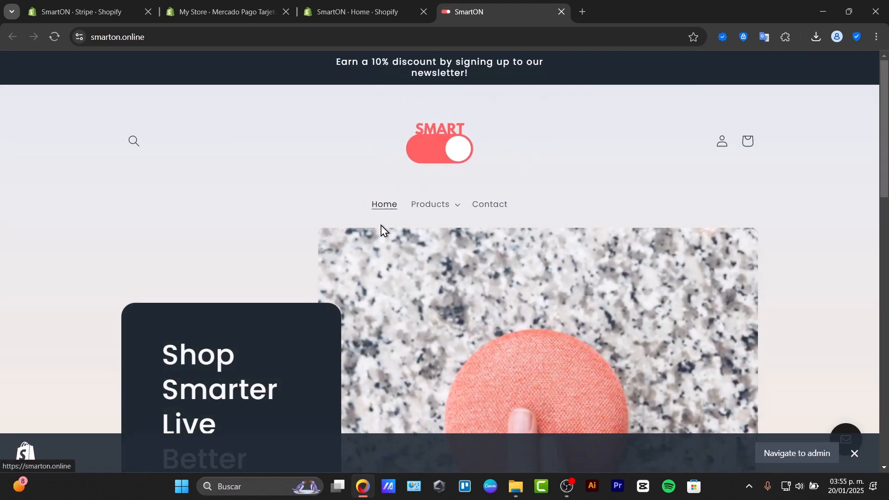
- Look through the storefront's home page, products menu and contact page, and close the storefront
{"action": "scroll", "coordinate": [381, 229], "scroll_direction": "down", "scroll_amount": 15}
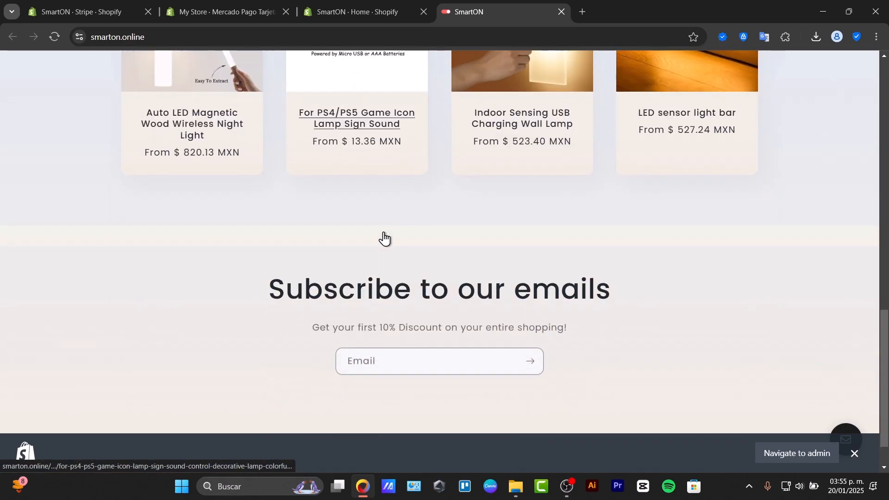
{"action": "scroll", "coordinate": [383, 238], "scroll_direction": "up", "scroll_amount": 5}
{"action": "scroll", "coordinate": [421, 311], "scroll_direction": "down", "scroll_amount": 6}
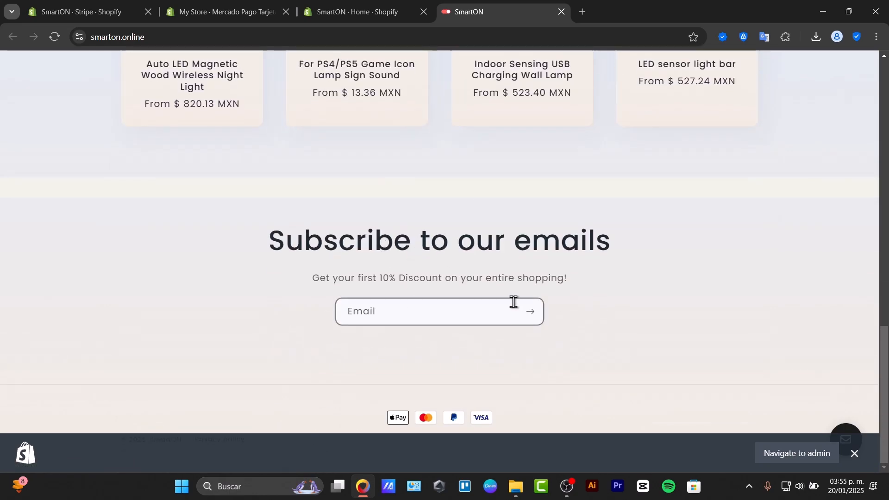
{"action": "scroll", "coordinate": [514, 301], "scroll_direction": "up", "scroll_amount": 15}
{"action": "left_click", "coordinate": [441, 204]}
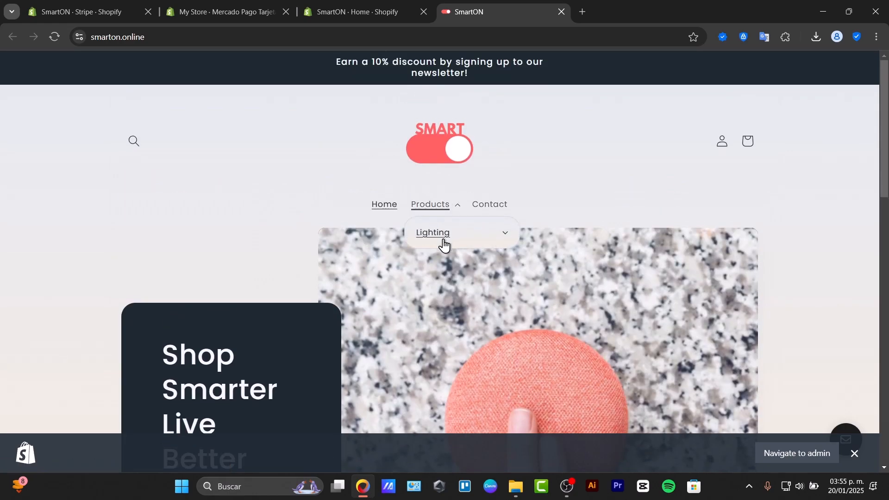
{"action": "left_click", "coordinate": [443, 244]}
{"action": "left_click", "coordinate": [504, 205]}
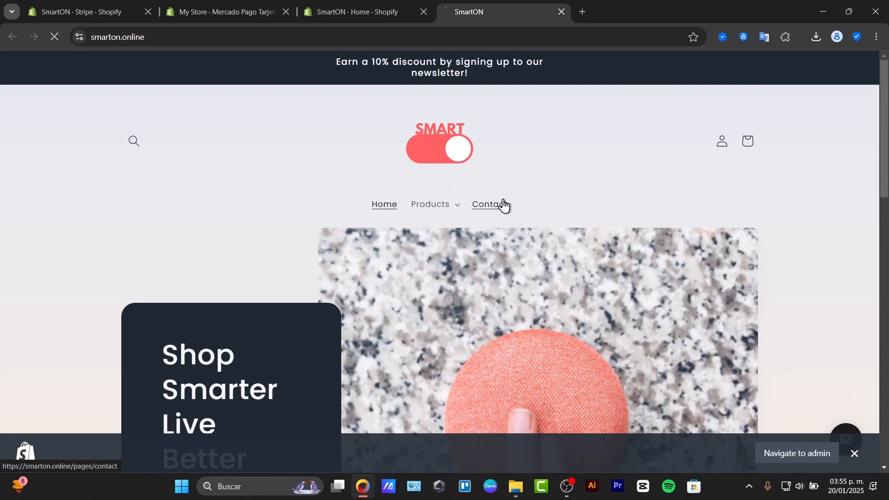
{"action": "scroll", "coordinate": [505, 212], "scroll_direction": "down", "scroll_amount": 8}
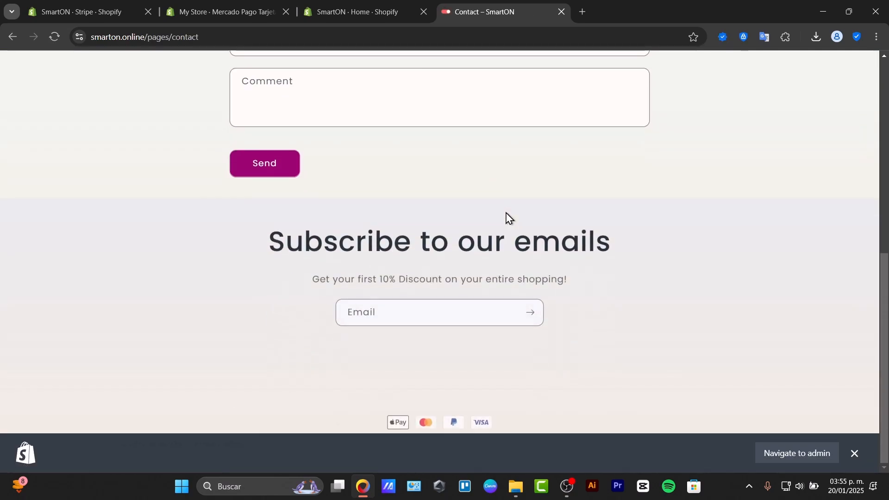
{"action": "scroll", "coordinate": [507, 215], "scroll_direction": "up", "scroll_amount": 10}
{"action": "left_click", "coordinate": [720, 143]}
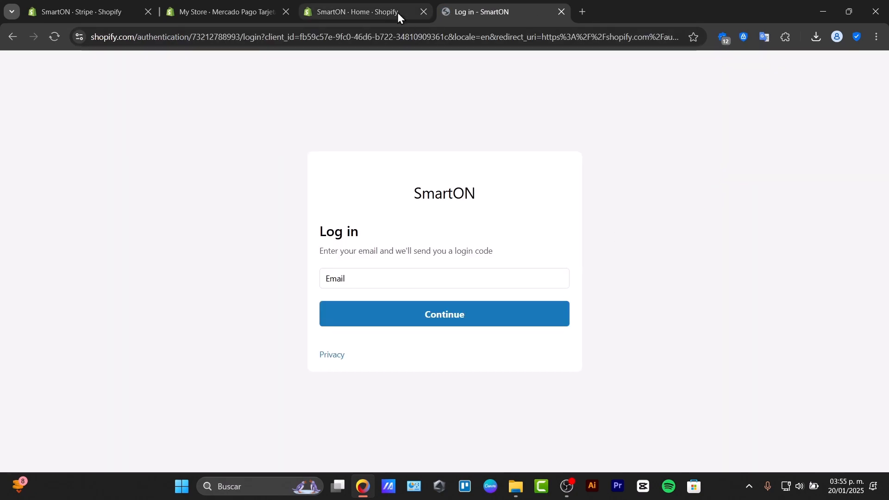
{"action": "left_click", "coordinate": [400, 14]}
{"action": "left_click", "coordinate": [561, 12]}
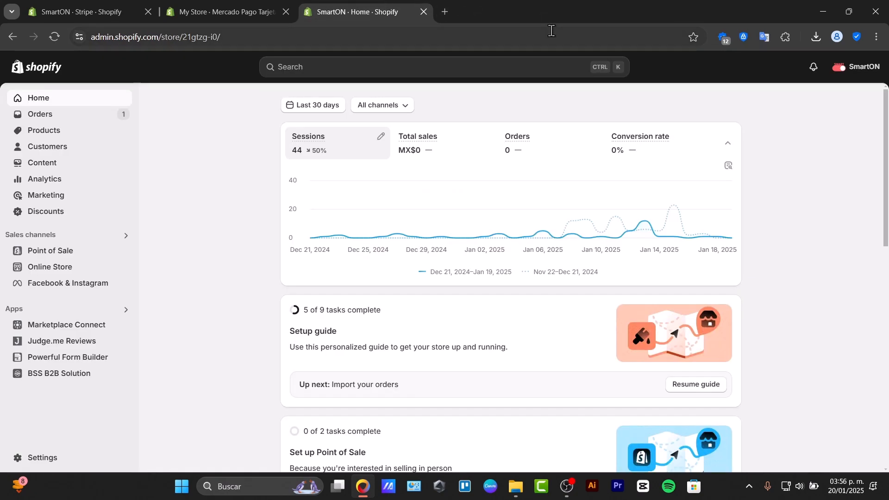
- Open SmartON's current Sense theme in the theme editor
{"action": "left_click", "coordinate": [69, 267]}
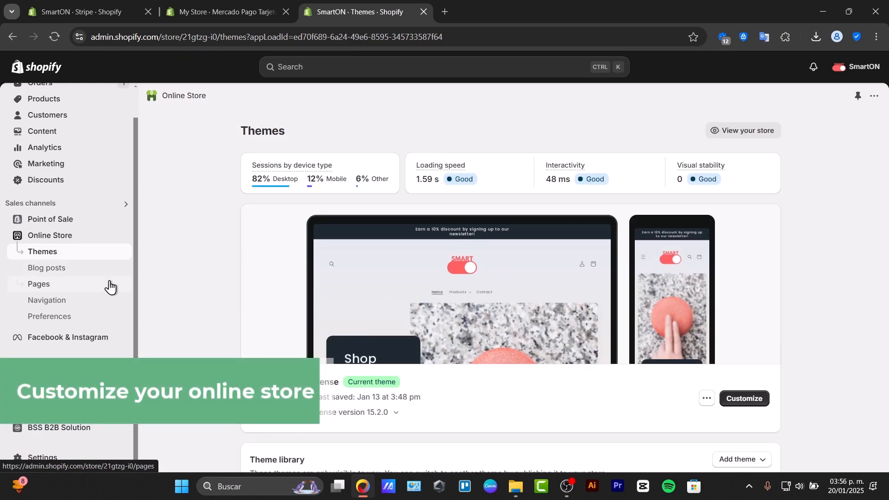
{"action": "left_click", "coordinate": [740, 399]}
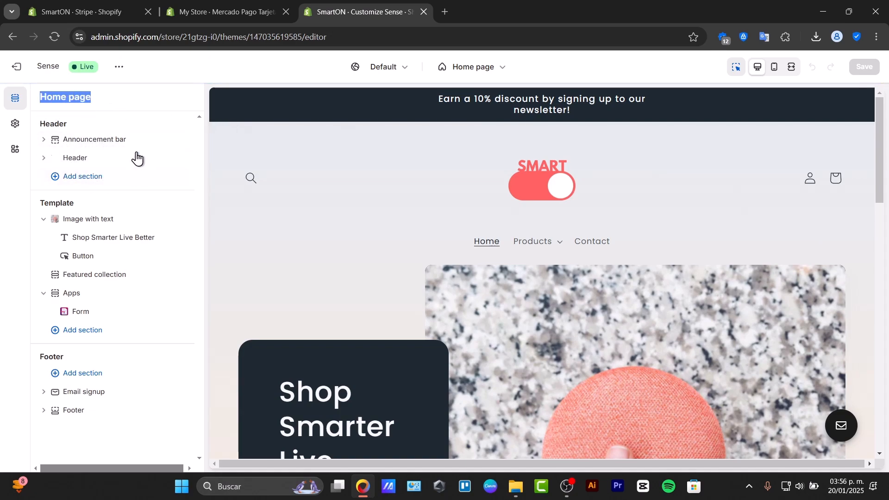
- View the announcement bar's settings and return to the home page's section list
{"action": "left_click", "coordinate": [116, 141]}
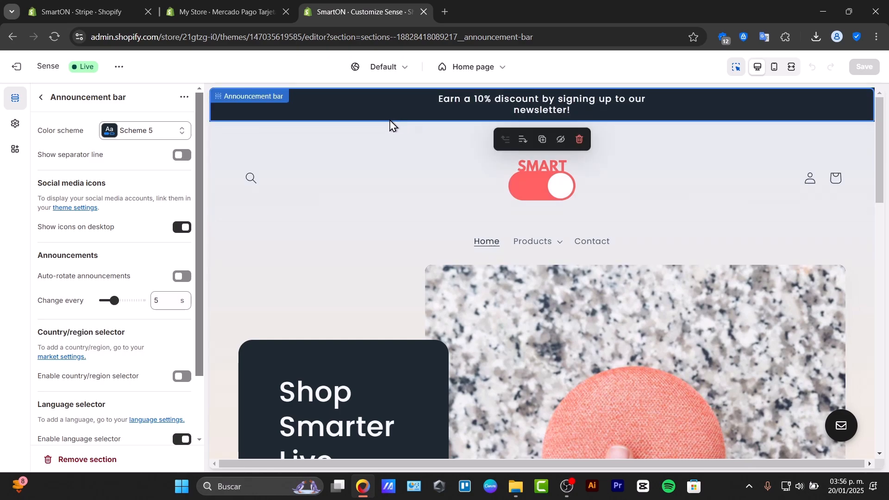
{"action": "left_click", "coordinate": [42, 101]}
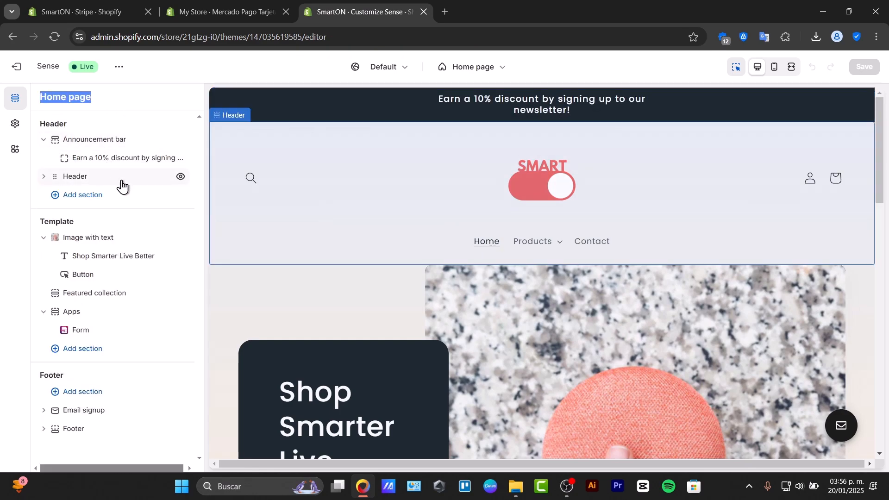
{"action": "left_click", "coordinate": [135, 231]}
{"action": "left_click", "coordinate": [129, 238]}
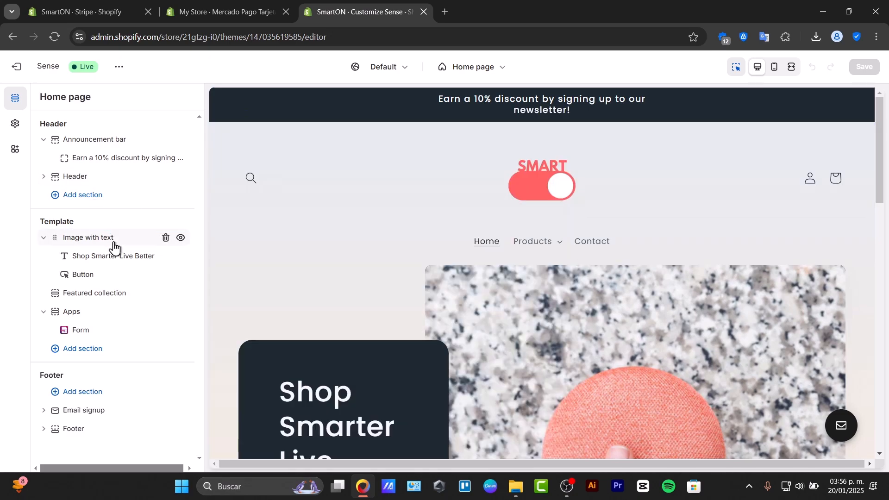
- Change the image behavior animation of the Image with text section and return to the section list
{"action": "left_click", "coordinate": [114, 243]}
{"action": "scroll", "coordinate": [646, 303], "scroll_direction": "down", "scroll_amount": 3}
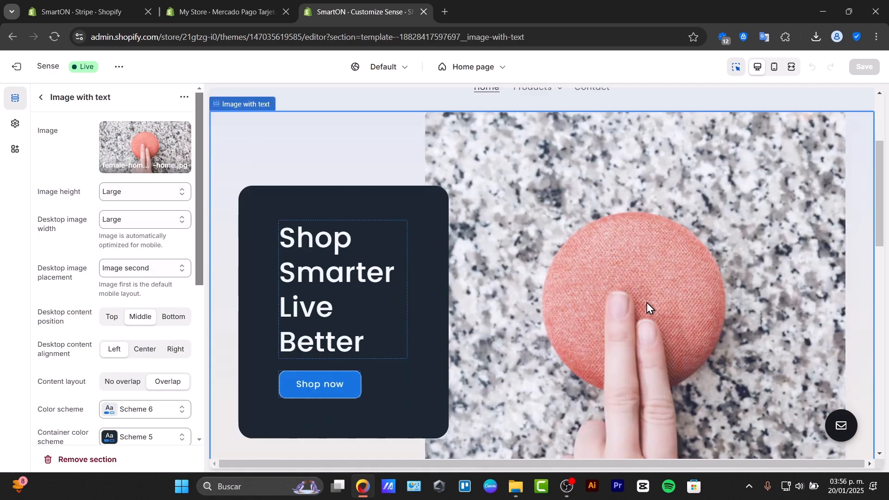
{"action": "scroll", "coordinate": [645, 304], "scroll_direction": "down", "scroll_amount": 3}
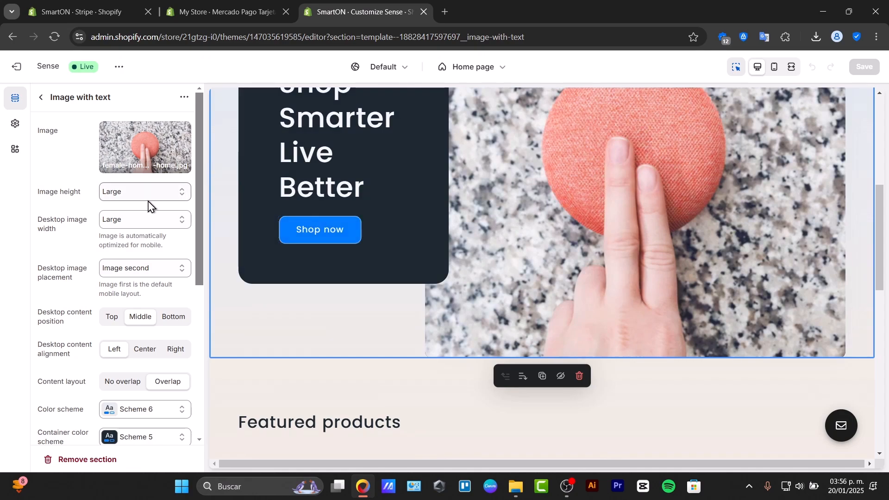
{"action": "scroll", "coordinate": [138, 343], "scroll_direction": "down", "scroll_amount": 6}
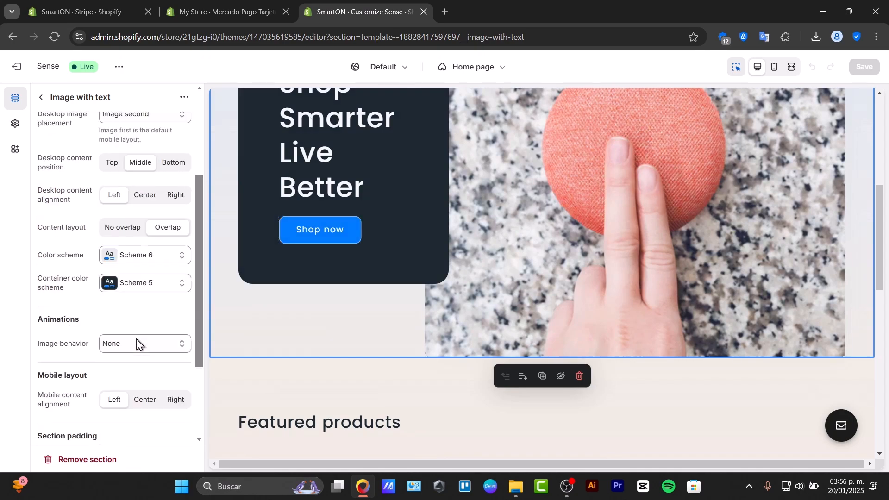
{"action": "left_click", "coordinate": [140, 218]}
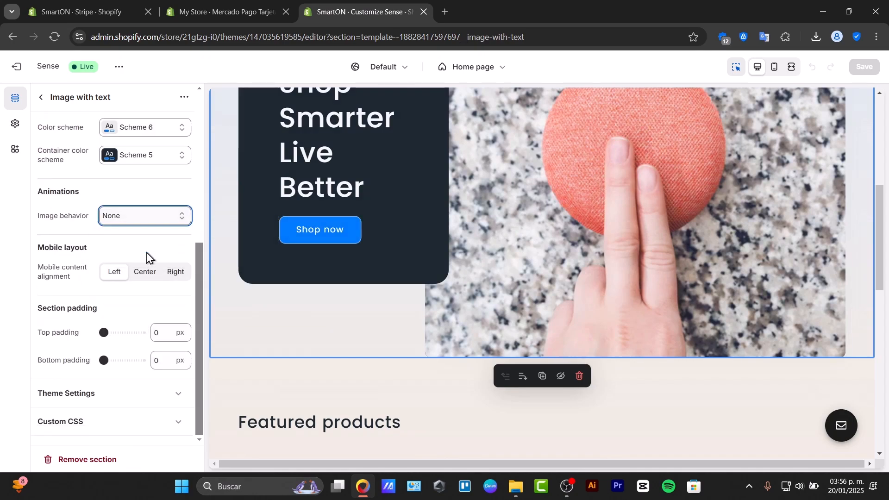
{"action": "left_click", "coordinate": [141, 247]}
{"action": "scroll", "coordinate": [70, 124], "scroll_direction": "up", "scroll_amount": 6}
{"action": "left_click", "coordinate": [41, 95]}
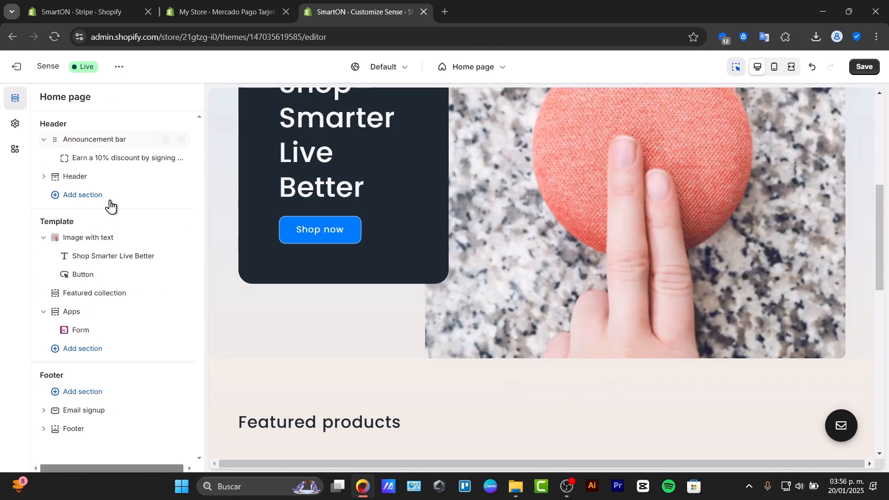
- View the Featured collection section's settings and add a Multicolumn section to the home page template
{"action": "left_click", "coordinate": [105, 295]}
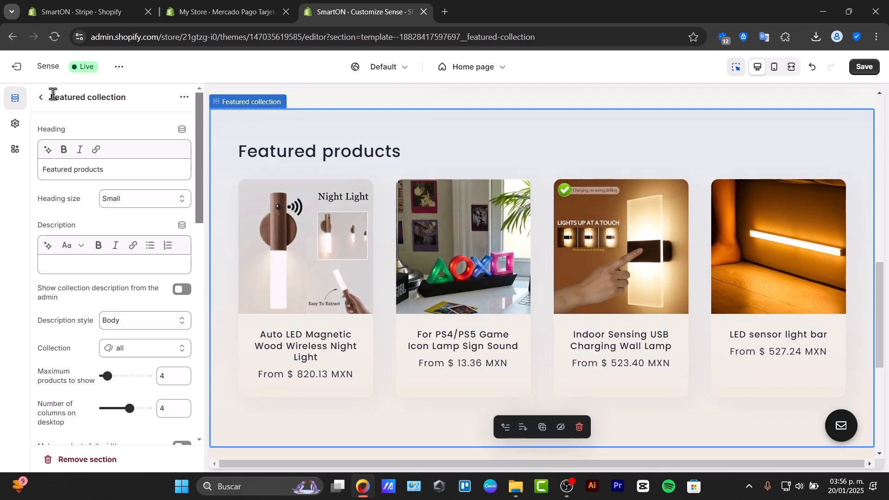
{"action": "left_click", "coordinate": [41, 96]}
{"action": "left_click", "coordinate": [91, 357]}
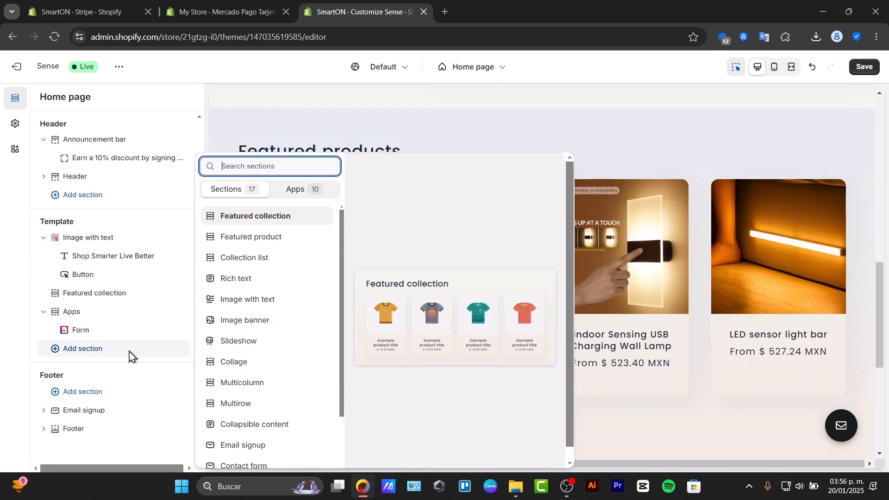
{"action": "scroll", "coordinate": [269, 354], "scroll_direction": "down", "scroll_amount": 2}
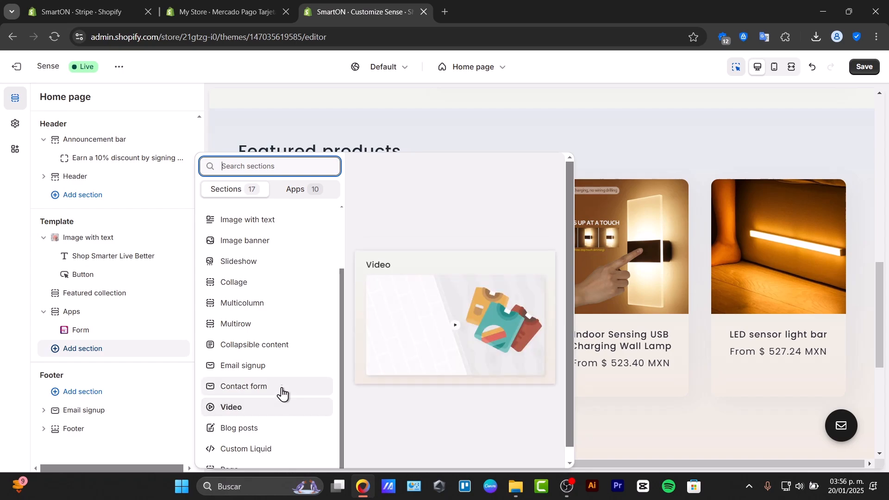
{"action": "left_click", "coordinate": [281, 309]}
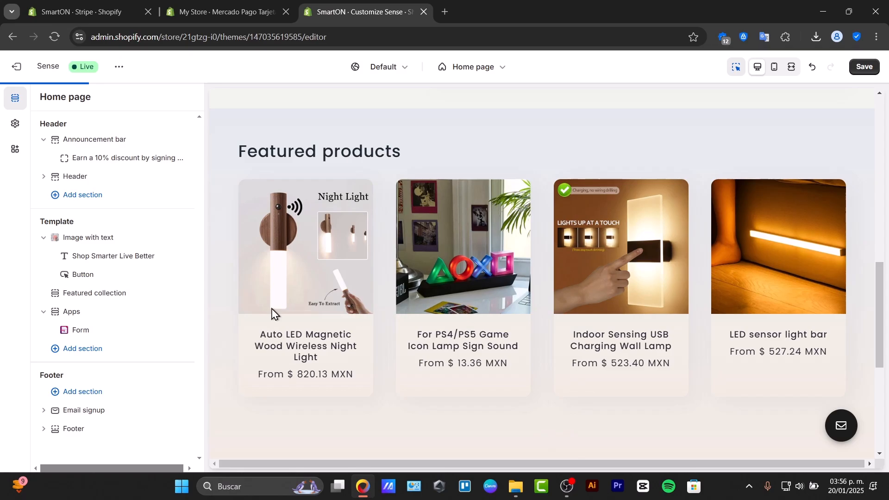
{"action": "left_click", "coordinate": [41, 98]}
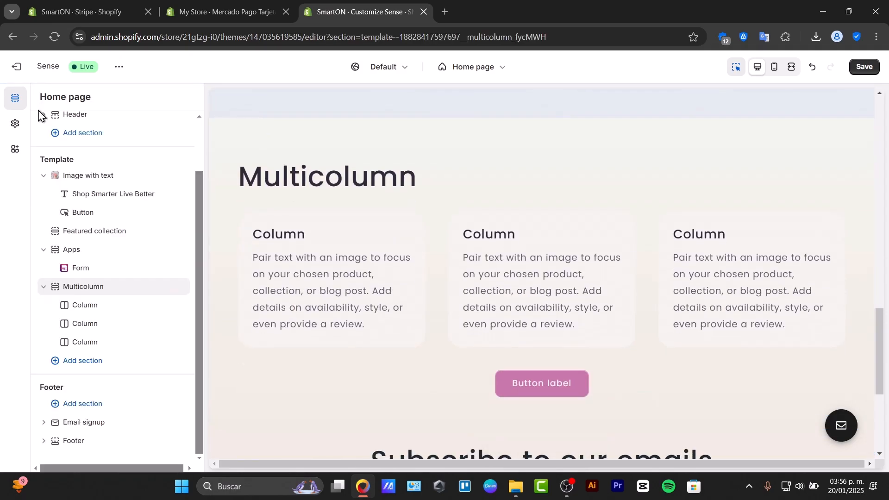
- Move the Multicolumn section between Image with text and Featured collection, and save the home page
{"action": "mouse_move", "coordinate": [60, 288]}
{"action": "left_mouse_down"}
{"action": "mouse_move", "coordinate": [54, 246]}
{"action": "mouse_move", "coordinate": [48, 335]}
{"action": "mouse_move", "coordinate": [44, 291]}
{"action": "left_mouse_up"}
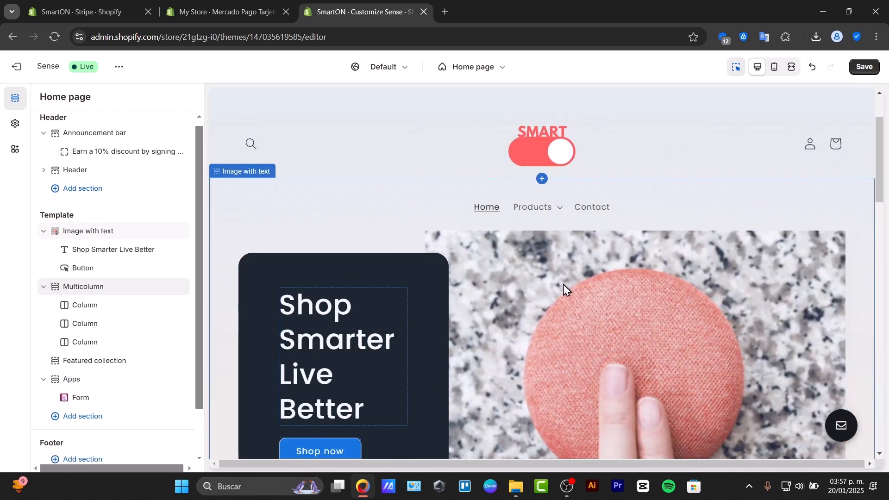
{"action": "scroll", "coordinate": [620, 260], "scroll_direction": "down", "scroll_amount": 6}
{"action": "scroll", "coordinate": [188, 291], "scroll_direction": "down", "scroll_amount": 2}
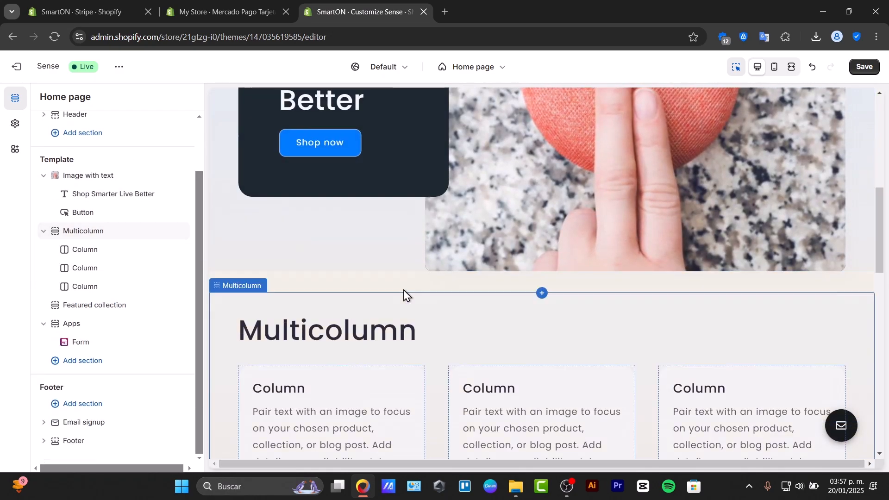
{"action": "left_click", "coordinate": [870, 71]}
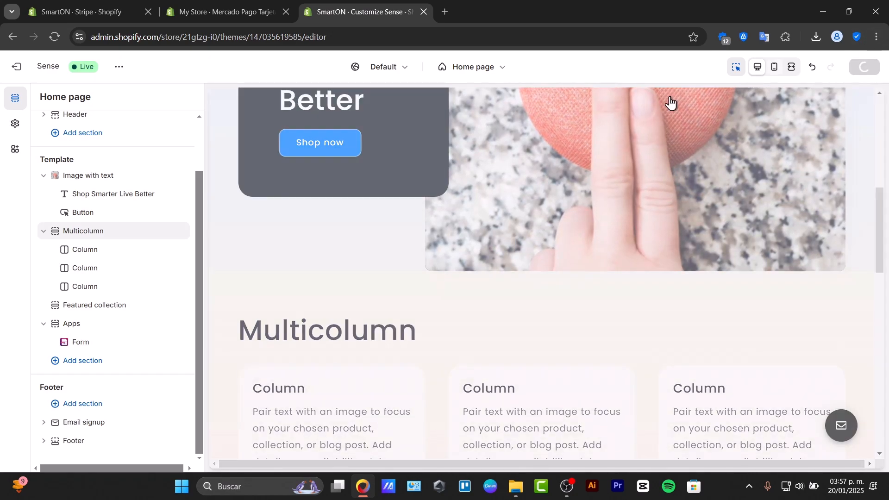
- Switch the theme editor to the Default product template and look through the product page preview
{"action": "left_click", "coordinate": [494, 71]}
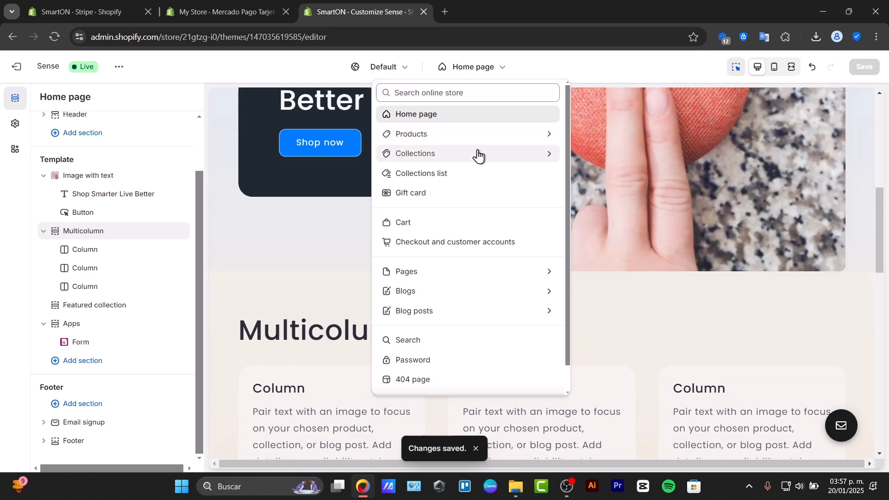
{"action": "left_click", "coordinate": [468, 136]}
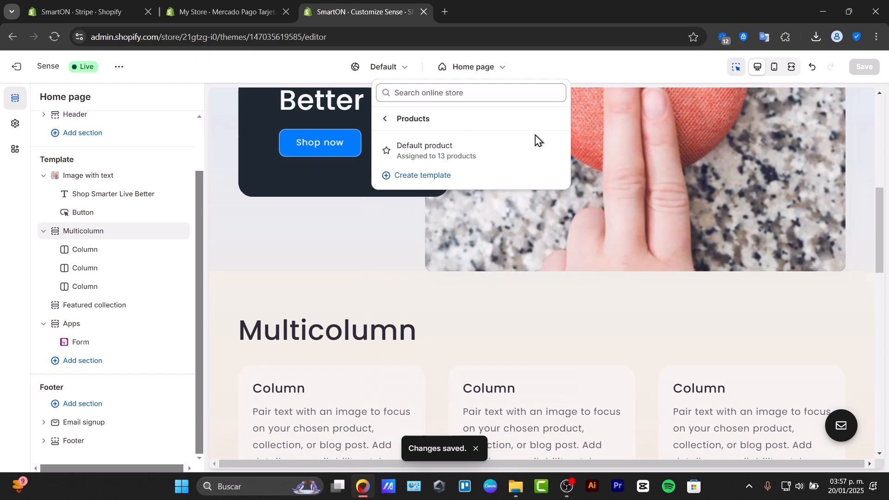
{"action": "left_click", "coordinate": [487, 153]}
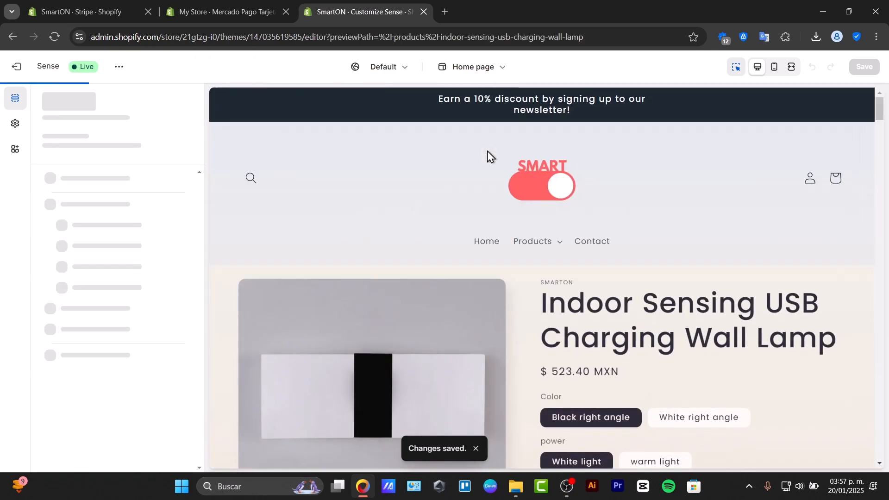
{"action": "scroll", "coordinate": [573, 246], "scroll_direction": "down", "scroll_amount": 3}
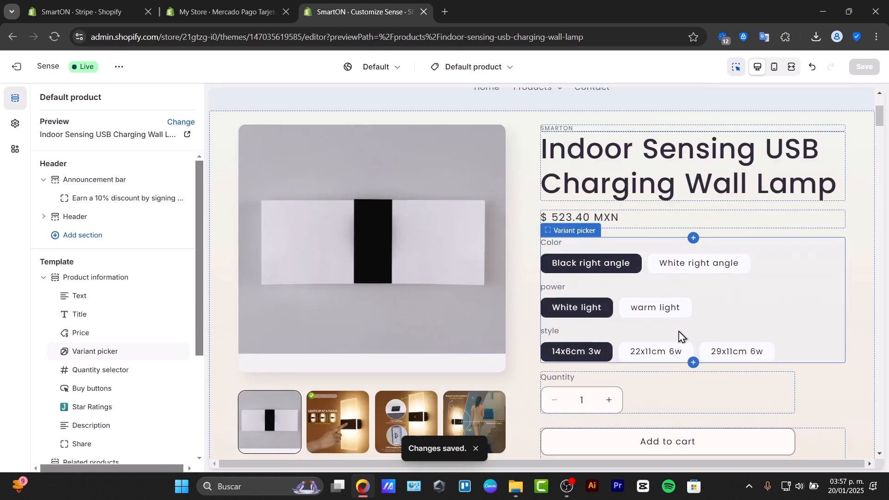
{"action": "scroll", "coordinate": [595, 326], "scroll_direction": "down", "scroll_amount": 3}
{"action": "scroll", "coordinate": [526, 353], "scroll_direction": "down", "scroll_amount": 3}
{"action": "scroll", "coordinate": [545, 288], "scroll_direction": "up", "scroll_amount": 10}
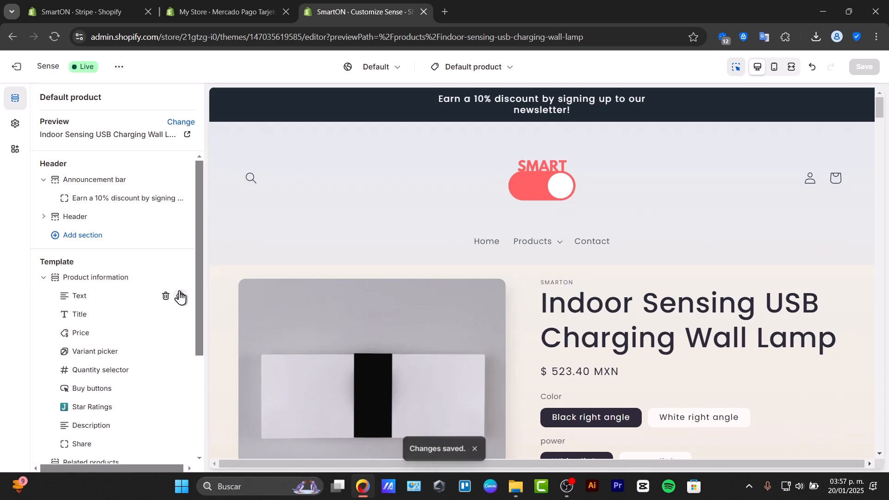
- Set the Product information section's desktop layout to Thumbnail carousel and save the template
{"action": "left_click", "coordinate": [314, 348]}
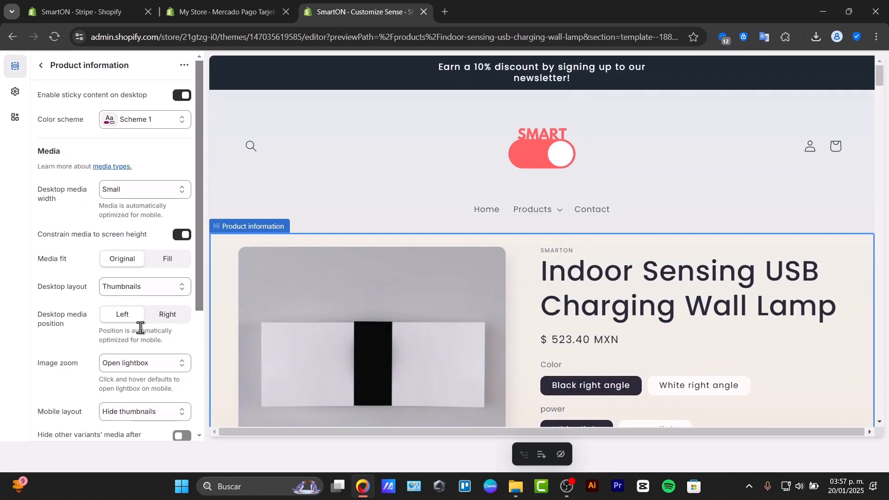
{"action": "left_click", "coordinate": [147, 289]}
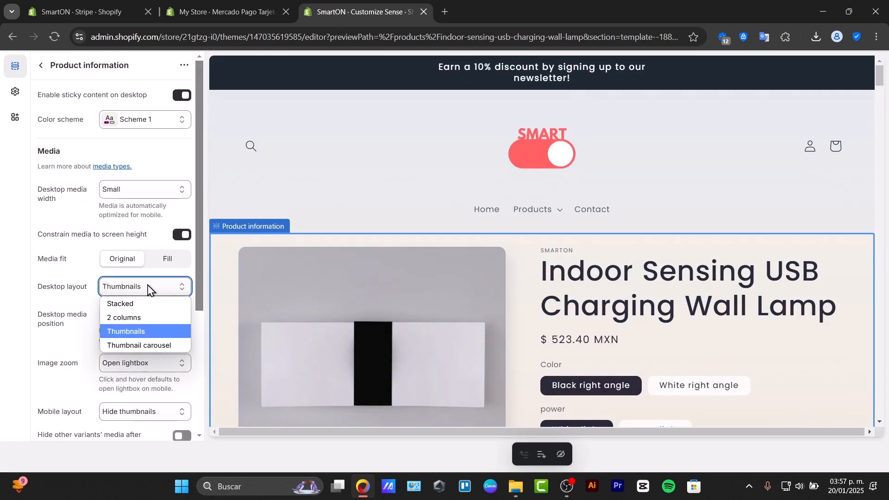
{"action": "left_click", "coordinate": [164, 331]}
{"action": "scroll", "coordinate": [531, 283], "scroll_direction": "down", "scroll_amount": 3}
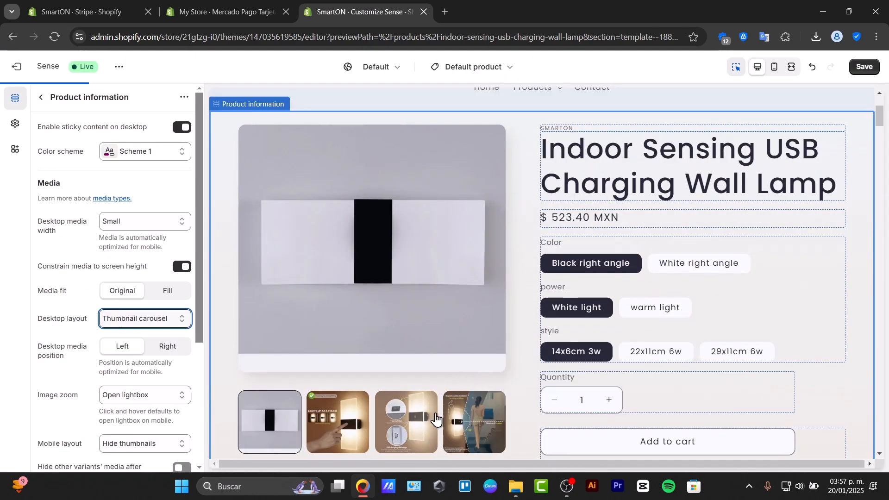
{"action": "scroll", "coordinate": [352, 413], "scroll_direction": "down", "scroll_amount": 3}
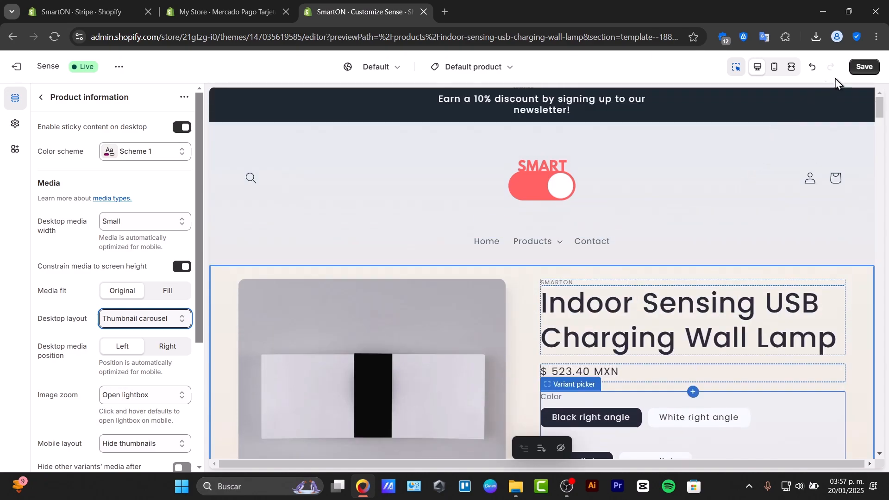
{"action": "left_click", "coordinate": [864, 66]}
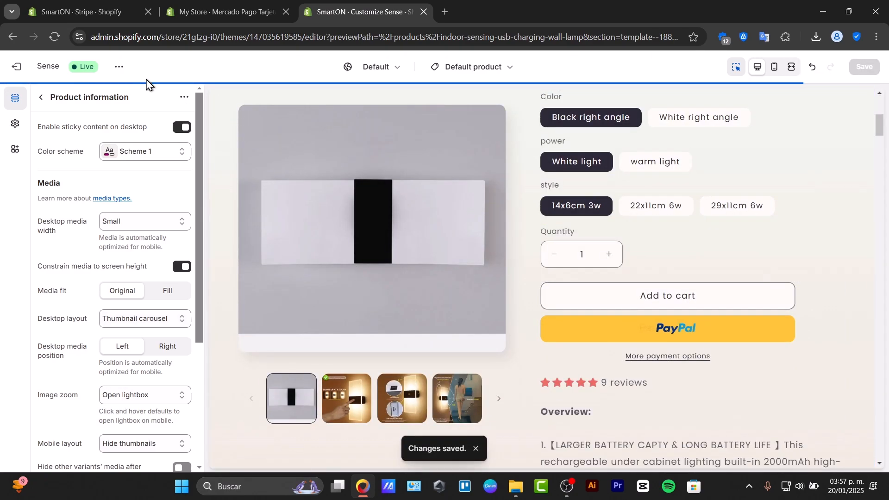
- Open the live storefront from the theme editor, check the Multicolumn section on the home page, and close the storefront
{"action": "left_click", "coordinate": [118, 67]}
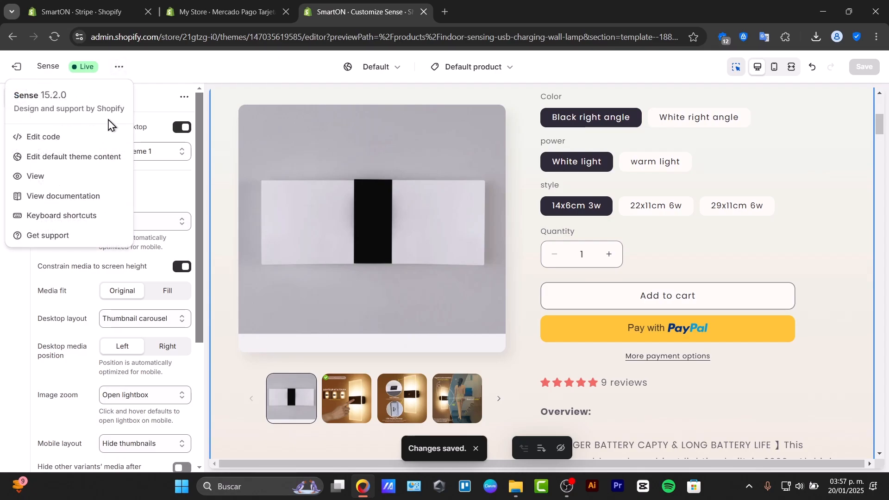
{"action": "left_click", "coordinate": [72, 179]}
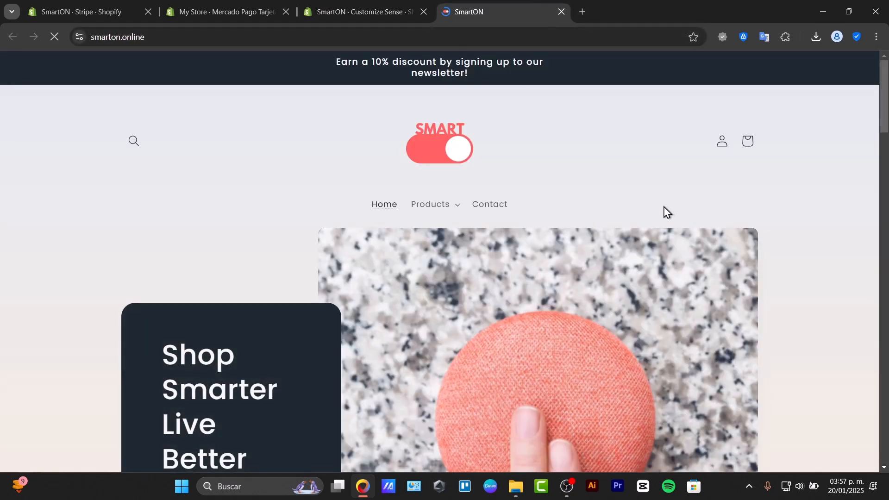
{"action": "scroll", "coordinate": [655, 216], "scroll_direction": "down", "scroll_amount": 10}
{"action": "scroll", "coordinate": [652, 215], "scroll_direction": "up", "scroll_amount": 6}
{"action": "scroll", "coordinate": [648, 218], "scroll_direction": "up", "scroll_amount": 5}
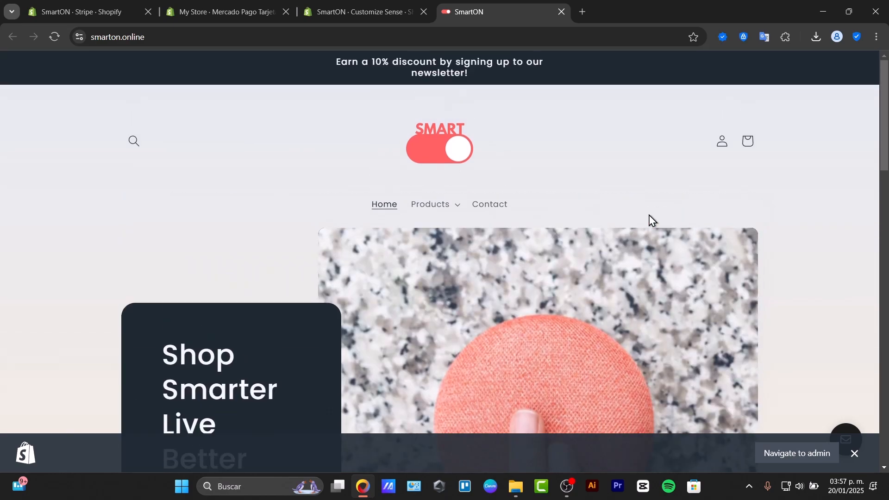
{"action": "scroll", "coordinate": [649, 218], "scroll_direction": "down", "scroll_amount": 6}
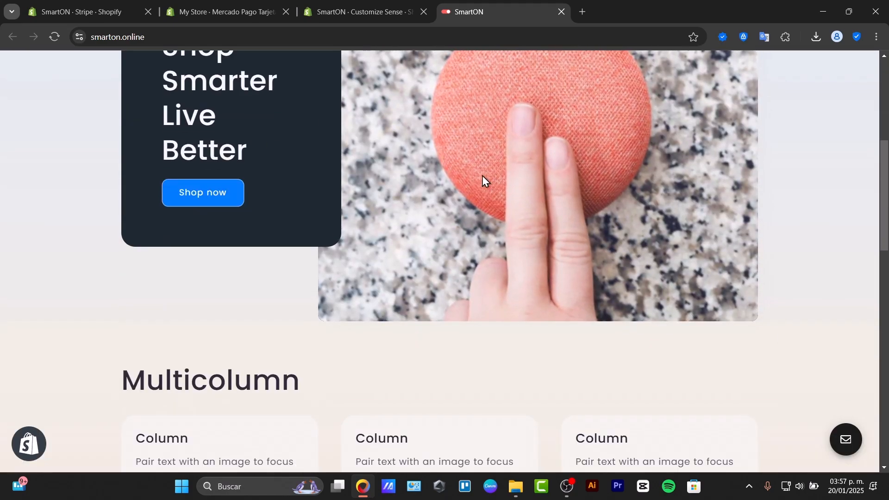
{"action": "left_click", "coordinate": [561, 11]}
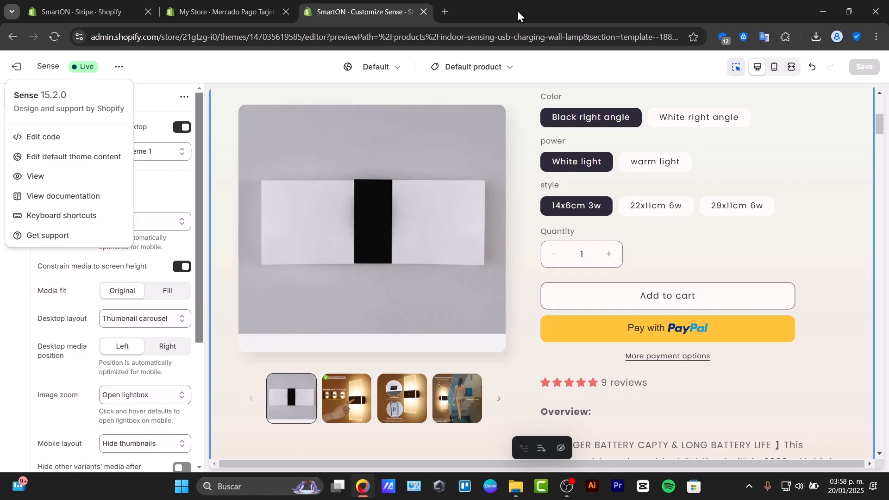
- Switch to My Store, close the payment settings, open the home page's setup guide and collapse the trial notice
{"action": "left_click", "coordinate": [238, 2]}
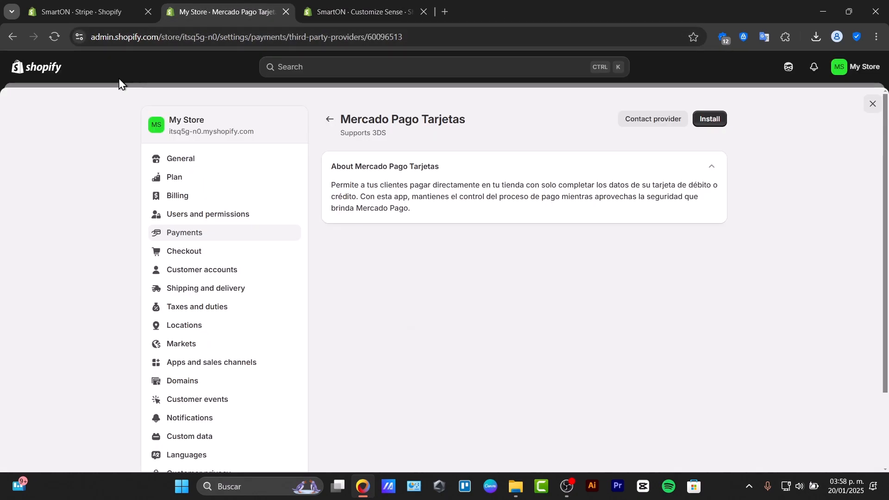
{"action": "left_click", "coordinate": [871, 105]}
{"action": "left_click", "coordinate": [62, 103]}
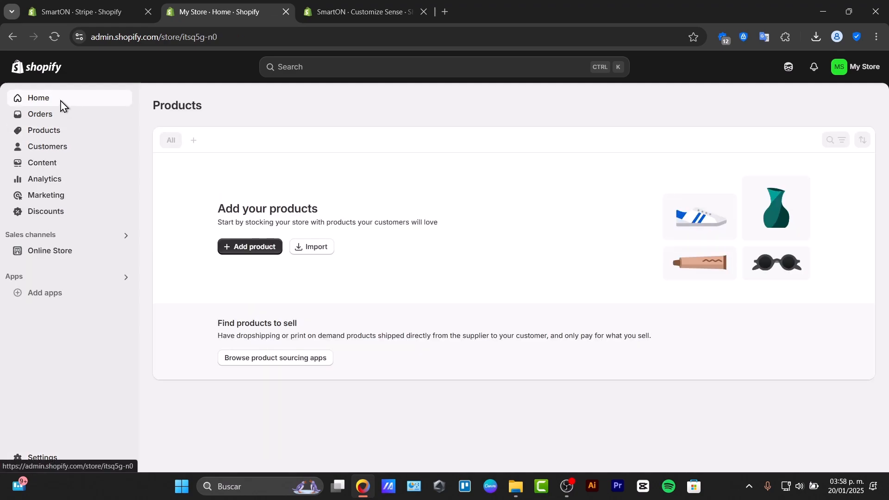
{"action": "left_click_drag", "start_coordinate": [323, 142], "coordinate": [413, 157]}
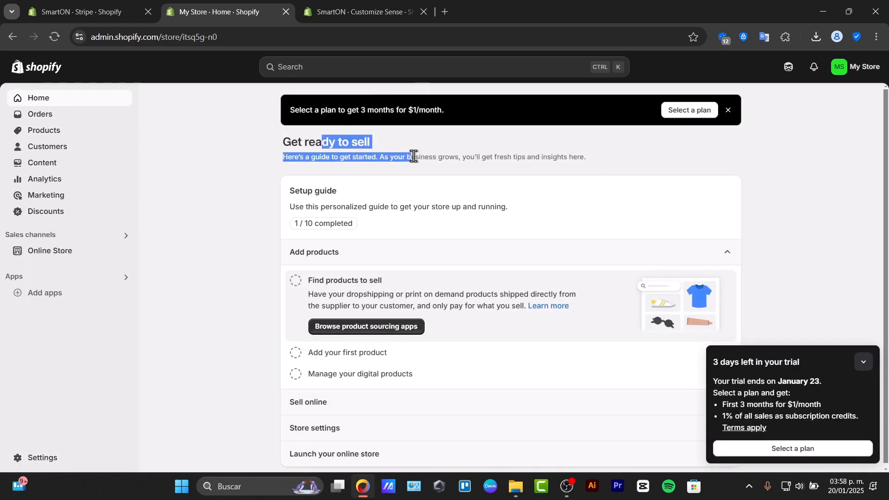
{"action": "left_click", "coordinate": [864, 362]}
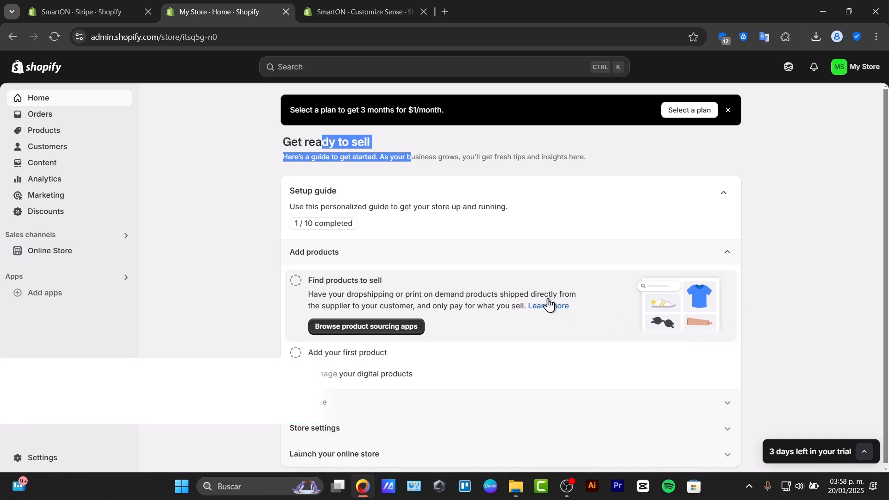
- Go through the setup guide's Add products, Sell online, Store settings and Launch your online store sections and review their tasks
{"action": "left_click", "coordinate": [387, 260]}
{"action": "left_click", "coordinate": [354, 264]}
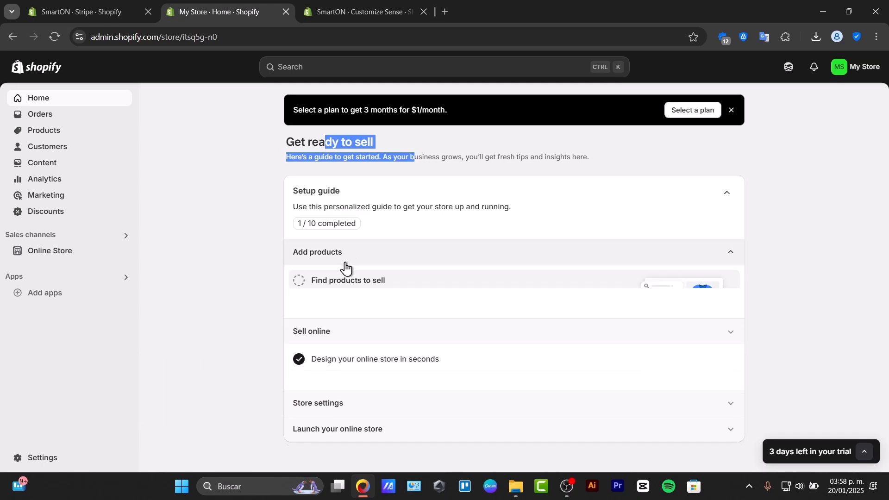
{"action": "left_click", "coordinate": [341, 258]}
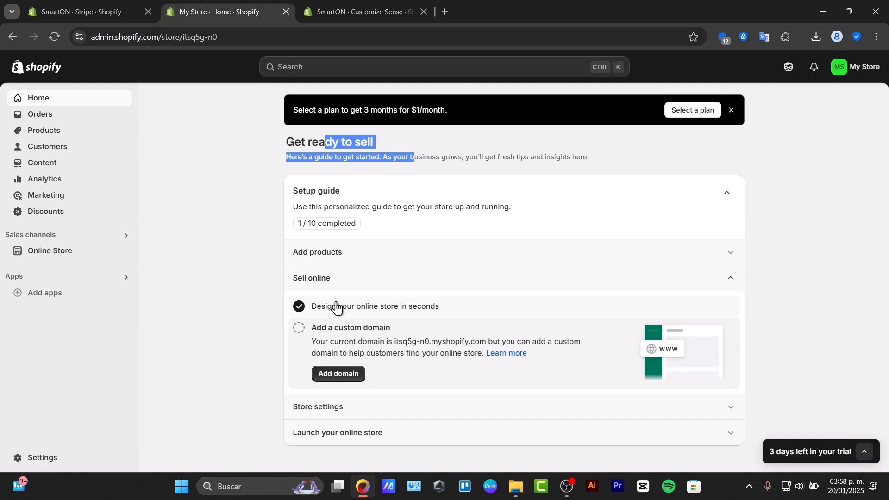
{"action": "left_click", "coordinate": [337, 288]}
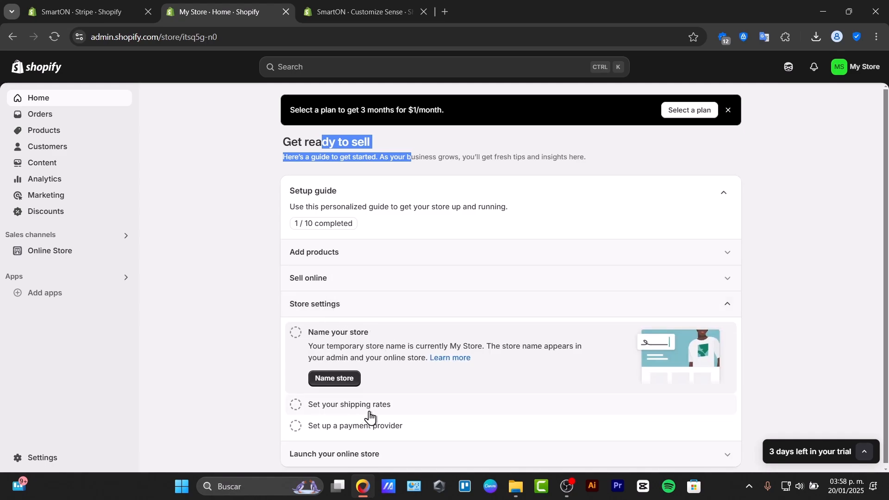
{"action": "left_click", "coordinate": [350, 454]}
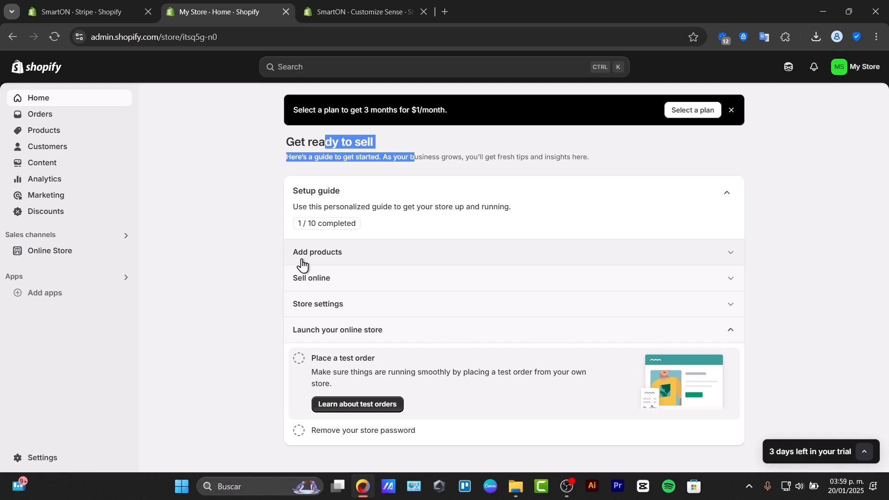
- Switch to the Sense theme editor, dismiss the theme actions list, look over the product page preview, and return to the My Store home page
{"action": "left_click", "coordinate": [359, 4]}
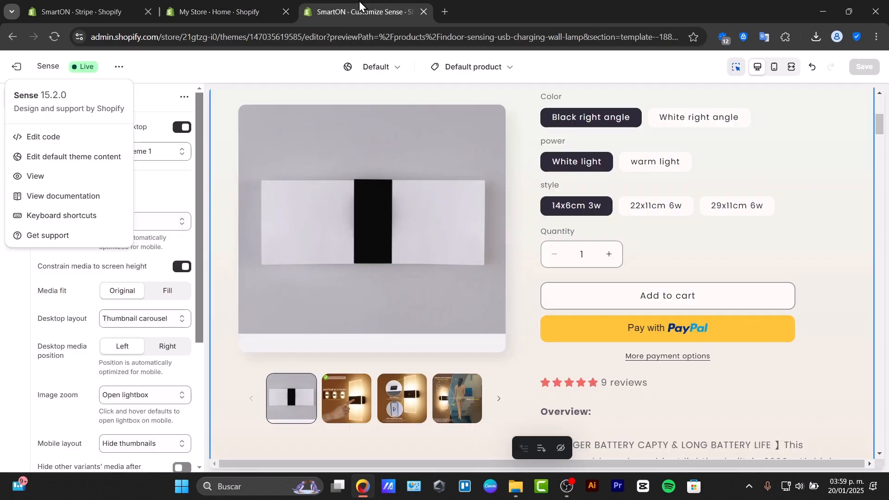
{"action": "left_click", "coordinate": [492, 208]}
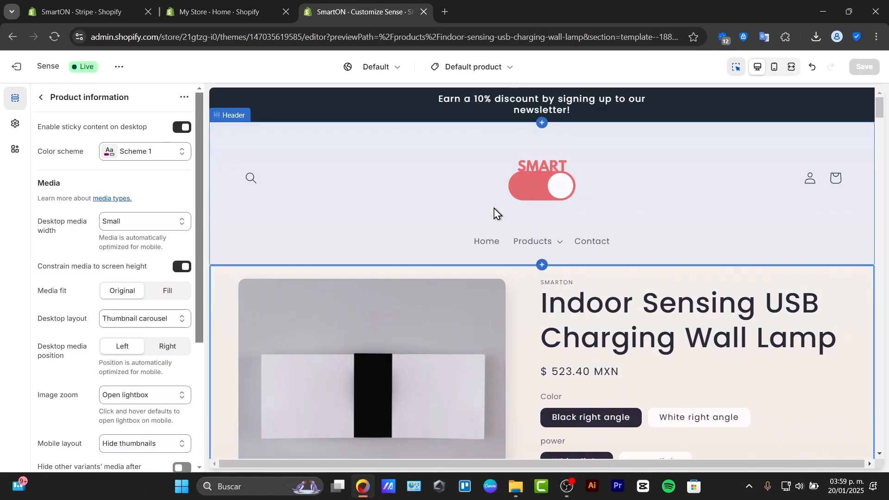
{"action": "left_click", "coordinate": [880, 221]}
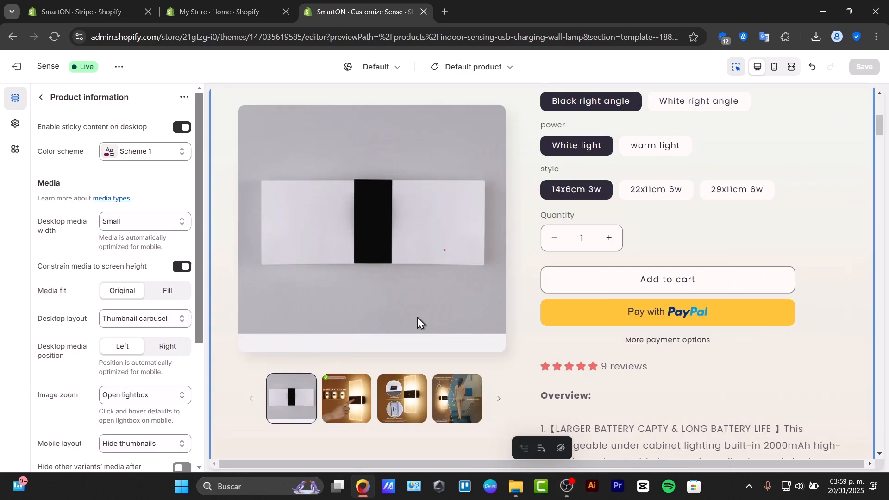
{"action": "left_click", "coordinate": [234, 1]}
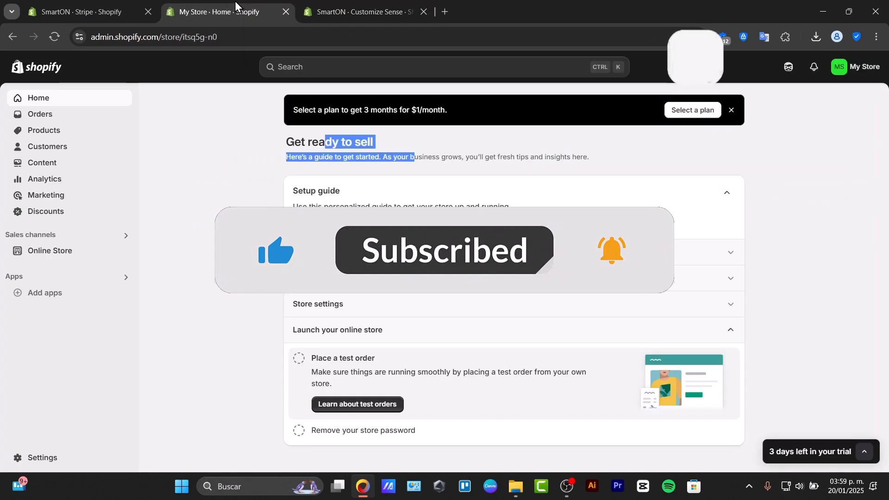